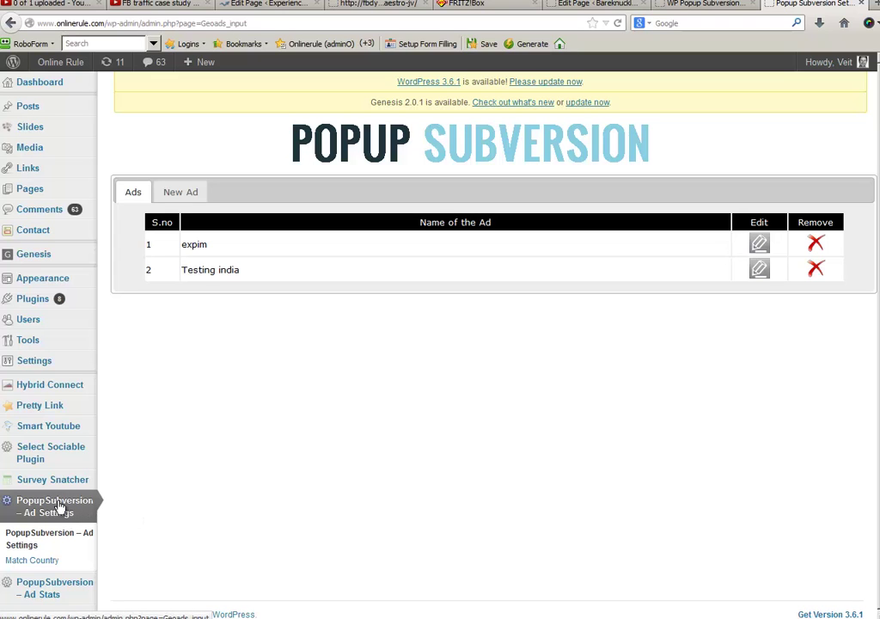
# - Start a new ad in the PopupSubversion ad settings and name it "test for the demo video"
pyautogui.click(53, 511)
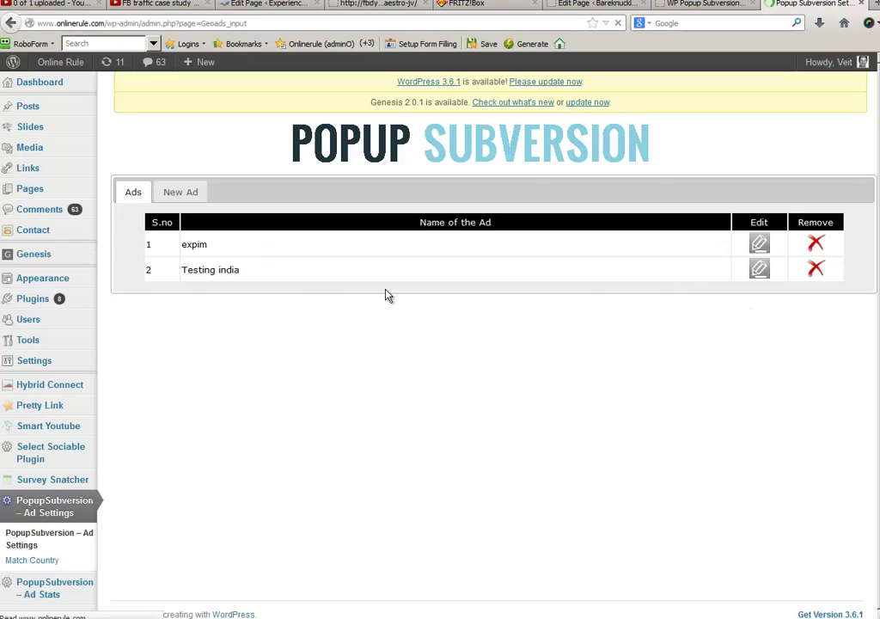
pyautogui.click(187, 197)
pyautogui.click(189, 241)
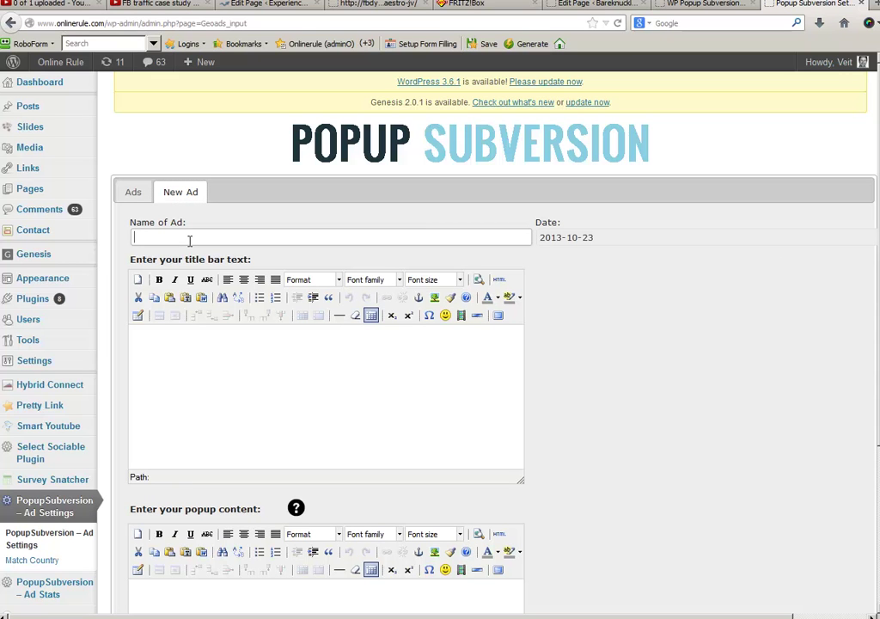
pyautogui.write('test for the demo video')
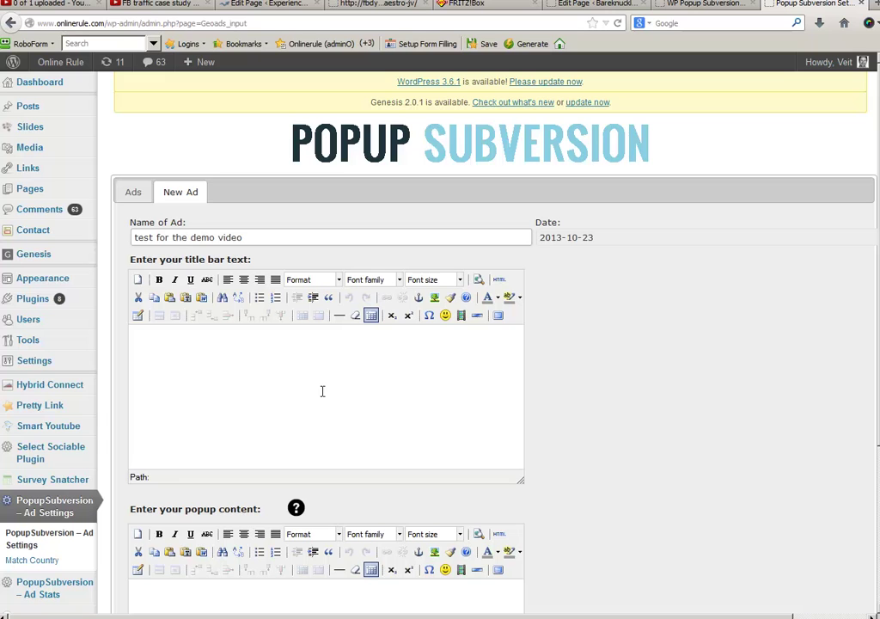
# - Enter the title bar text "text at the very top: awesome offer or CTA - hyperlink"
pyautogui.click(311, 351)
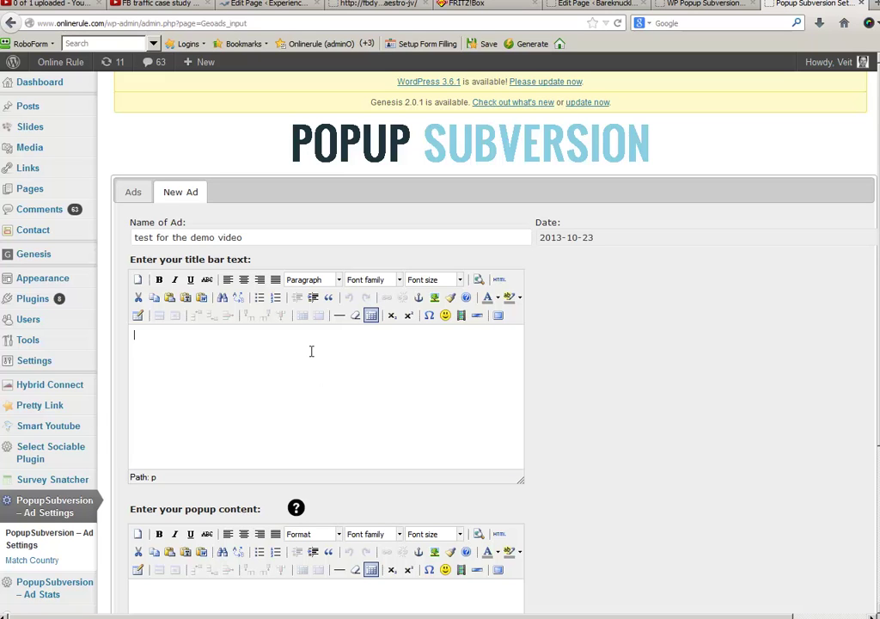
pyautogui.write('text at the very')
pyautogui.write(' top')
pyautogui.write('aweso')
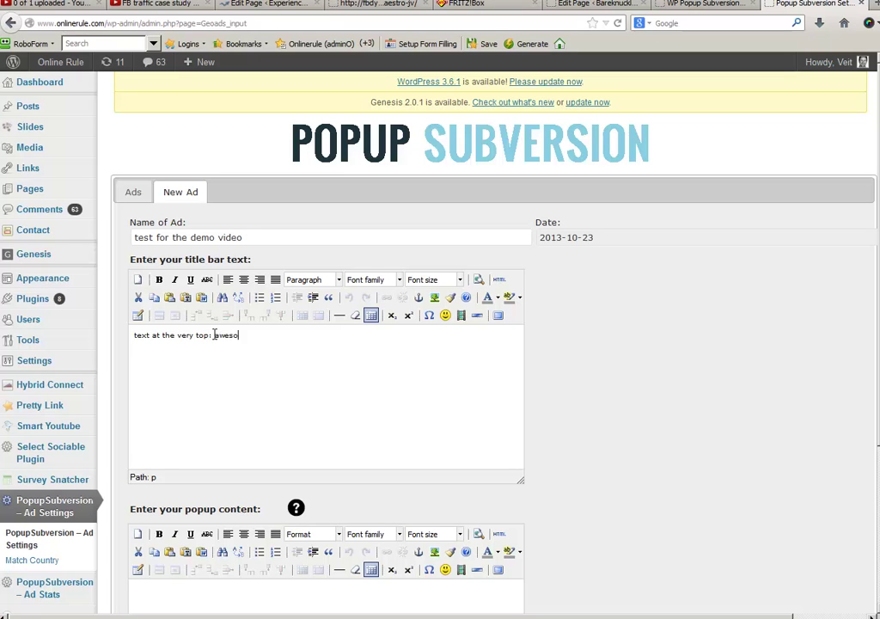
pyautogui.write('me offer or CTA - hyperlink')
# - Underline the word "hyperlink" in the title bar text and colour it blue
pyautogui.hotkey('shift', 'Left')
pyautogui.hotkey('shift', 'Left')
pyautogui.hotkey('shift', 'Left')
pyautogui.hotkey('shift', 'Left')
pyautogui.hotkey('shift', 'Left')
pyautogui.hotkey('shift', 'Left')
pyautogui.hotkey('shift', 'Left')
pyautogui.hotkey('shift', 'Left')
pyautogui.hotkey('shift', 'Left')
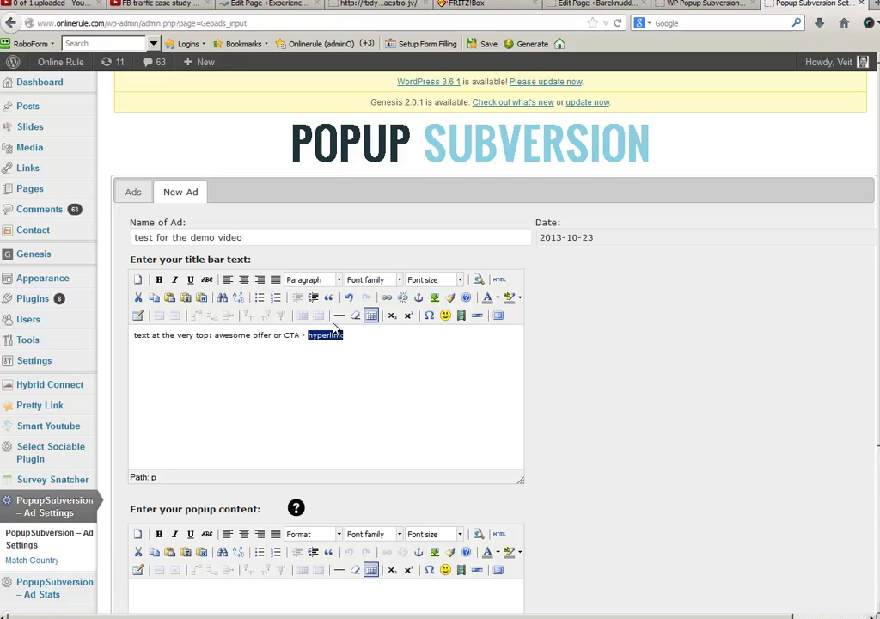
pyautogui.click(191, 281)
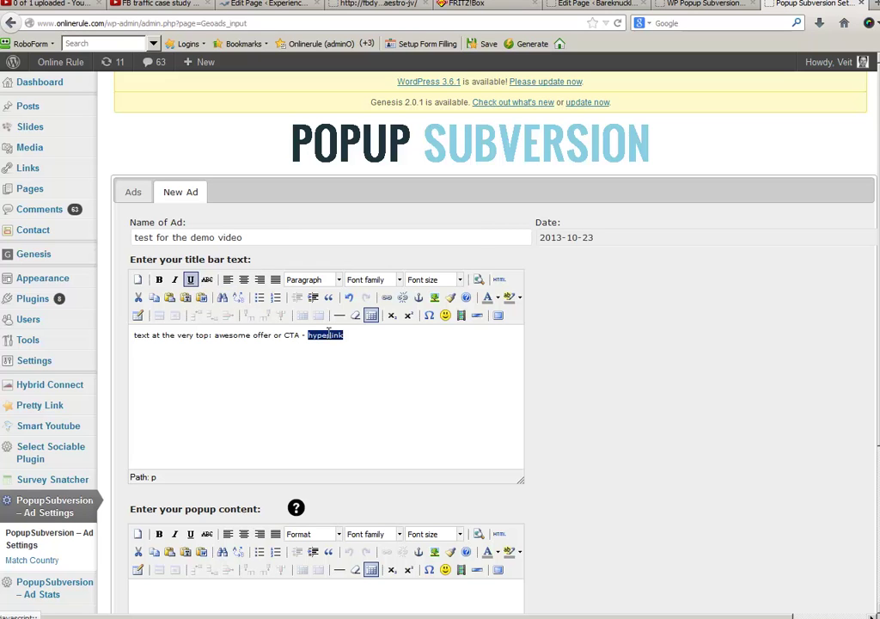
pyautogui.click(498, 298)
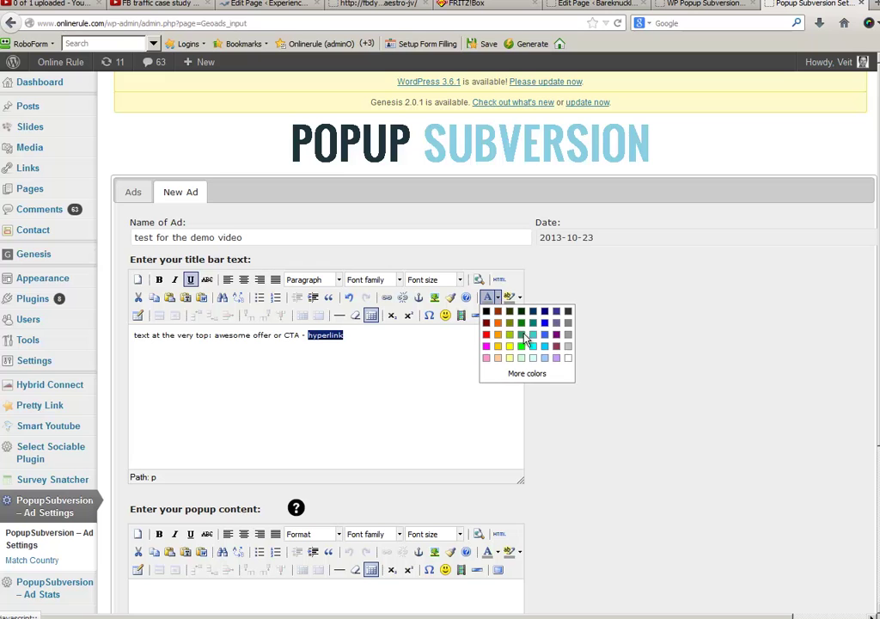
pyautogui.click(545, 322)
pyautogui.click(430, 357)
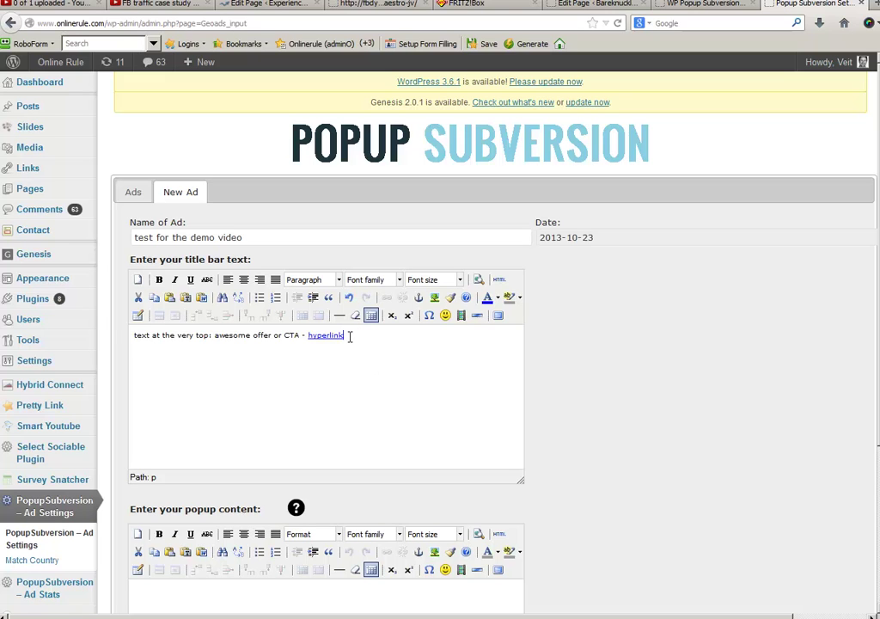
# - Centre the whole line of title bar text
pyautogui.moveTo(348, 335); pyautogui.dragTo(128, 335)
pyautogui.click(244, 279)
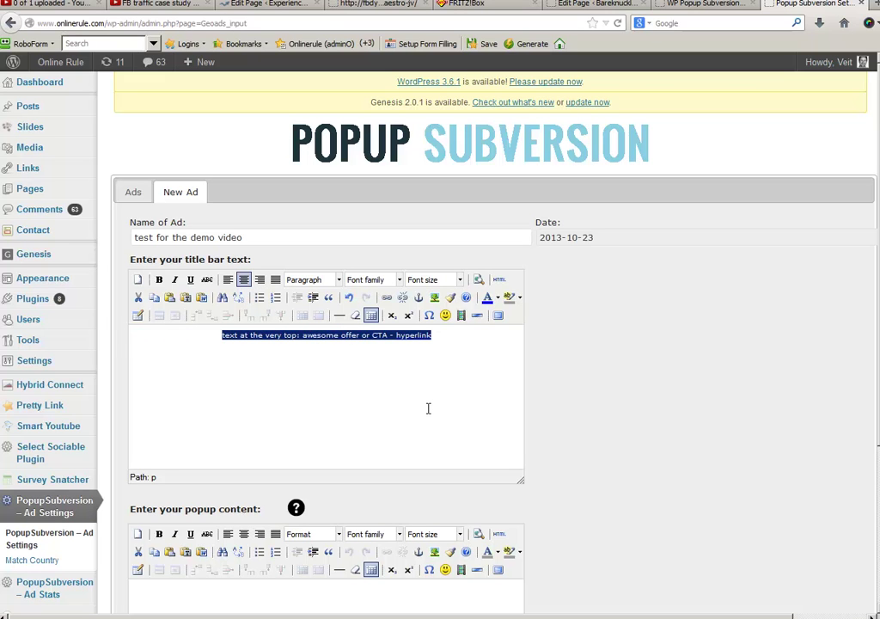
pyautogui.click(464, 392)
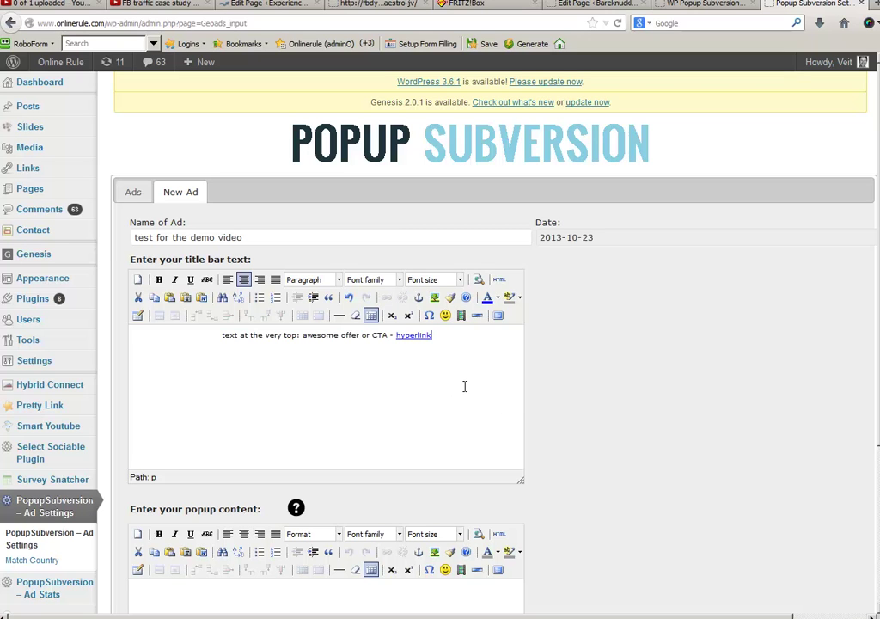
# - Open the HTML source of the popup content, review the AWeber form script and close the source editor
pyautogui.scroll(-5, 464, 386)
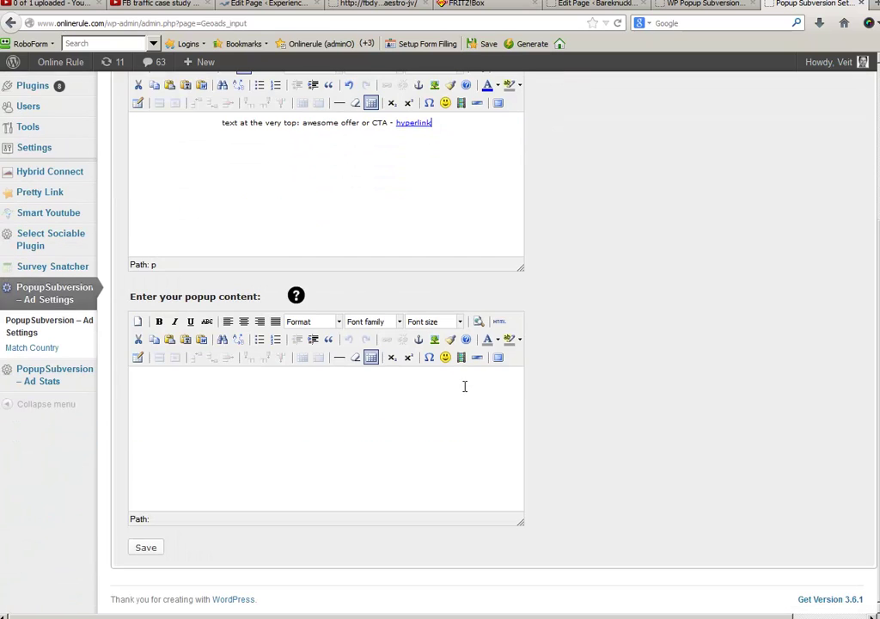
pyautogui.click(399, 415)
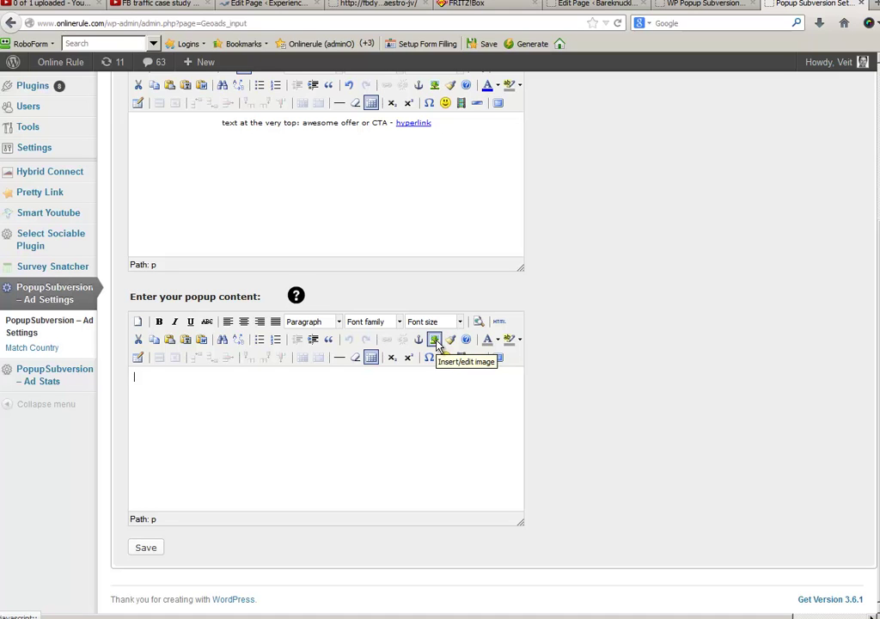
pyautogui.click(500, 324)
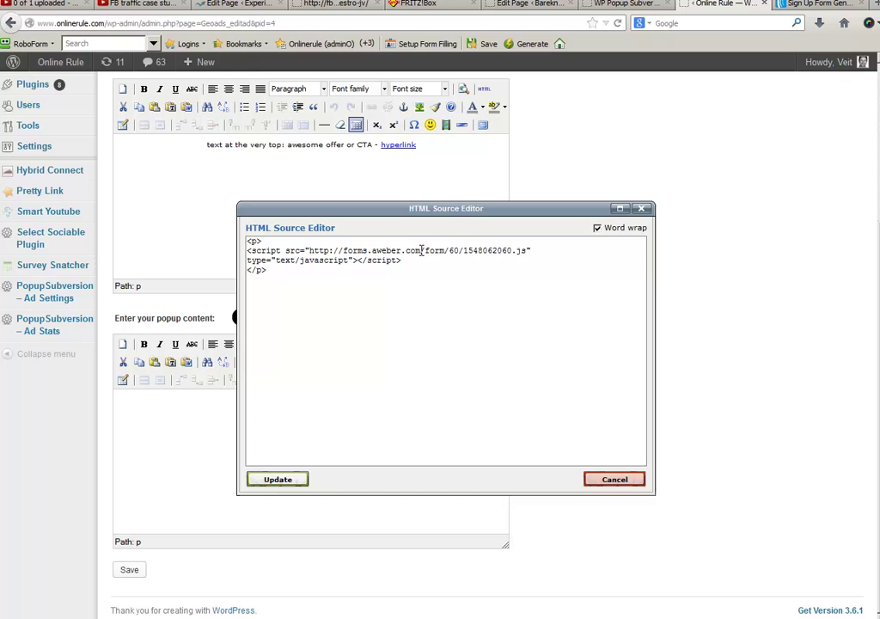
pyautogui.click(619, 484)
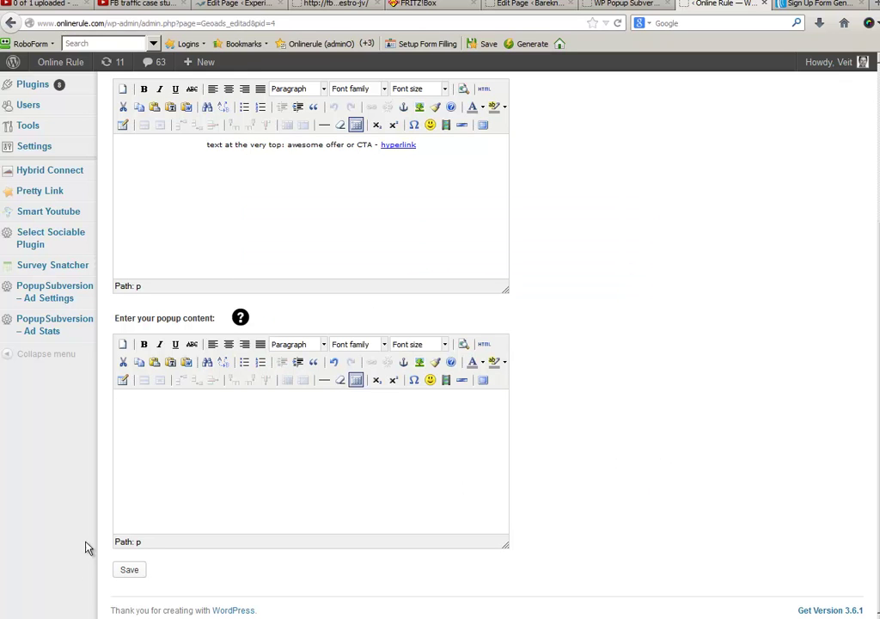
# - Look over the ad's edit page and return to the PopupSubversion ad list
pyautogui.scroll(3, 398, 375)
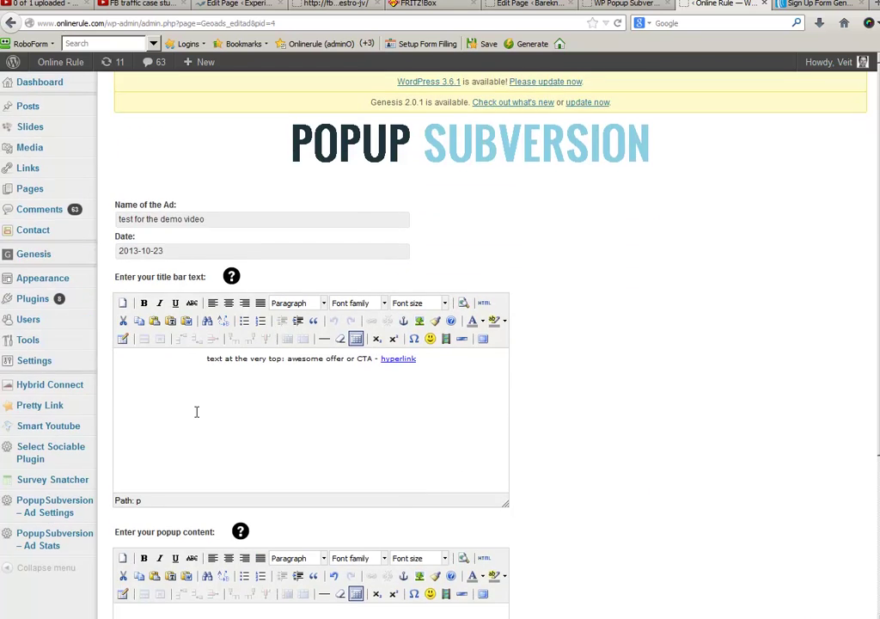
pyautogui.scroll(-3, 208, 407)
pyautogui.scroll(2, 208, 406)
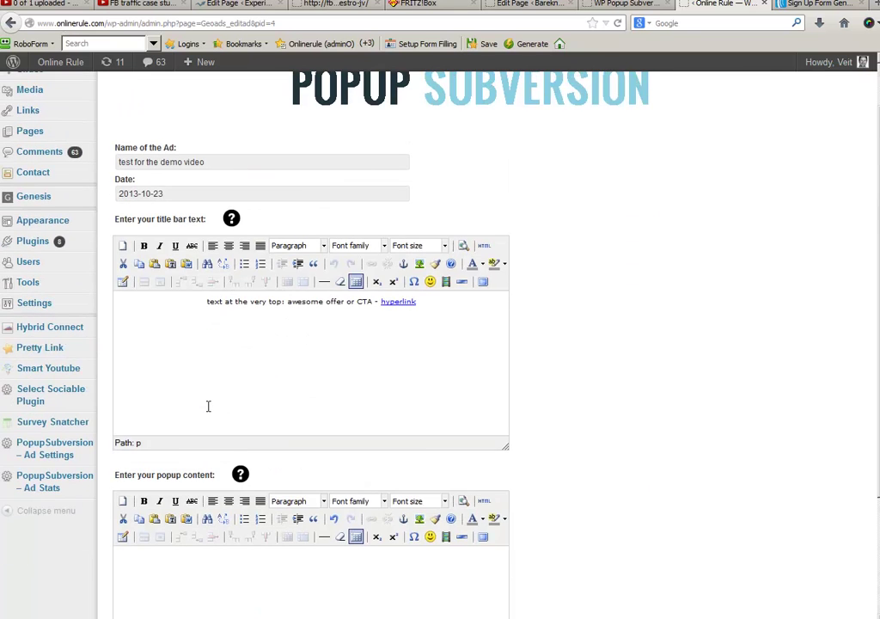
pyautogui.click(53, 449)
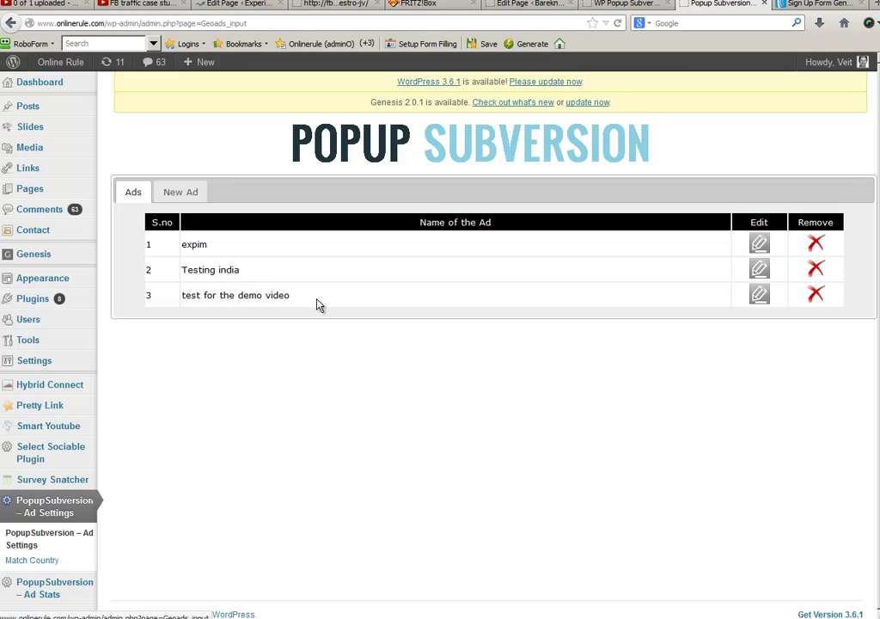
# - Set up a country match for Germany that uses the ad "test for the demo video" in the header
pyautogui.click(41, 565)
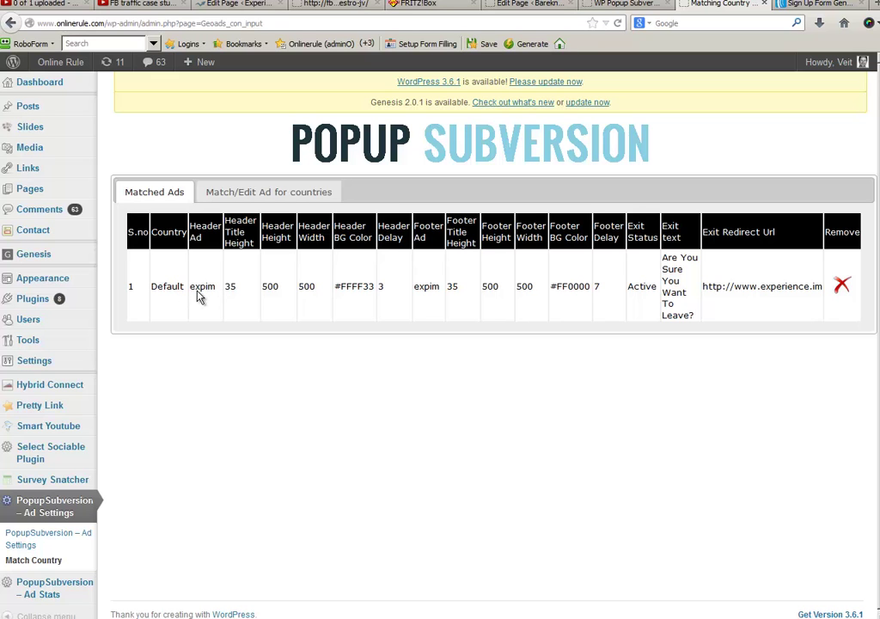
pyautogui.click(270, 192)
pyautogui.click(179, 236)
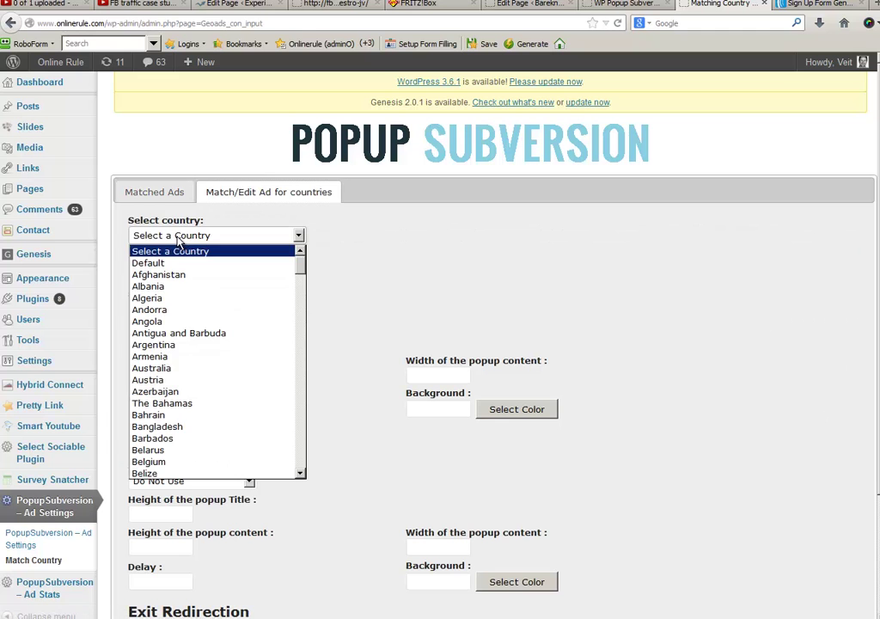
pyautogui.press('g')
pyautogui.press('g')
pyautogui.press('g')
pyautogui.press('g')
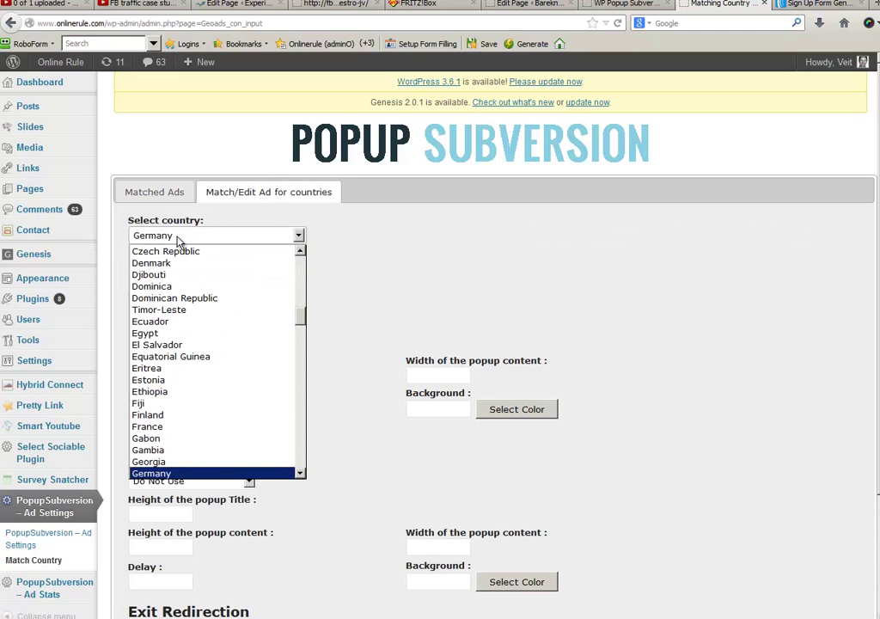
pyautogui.press('Return')
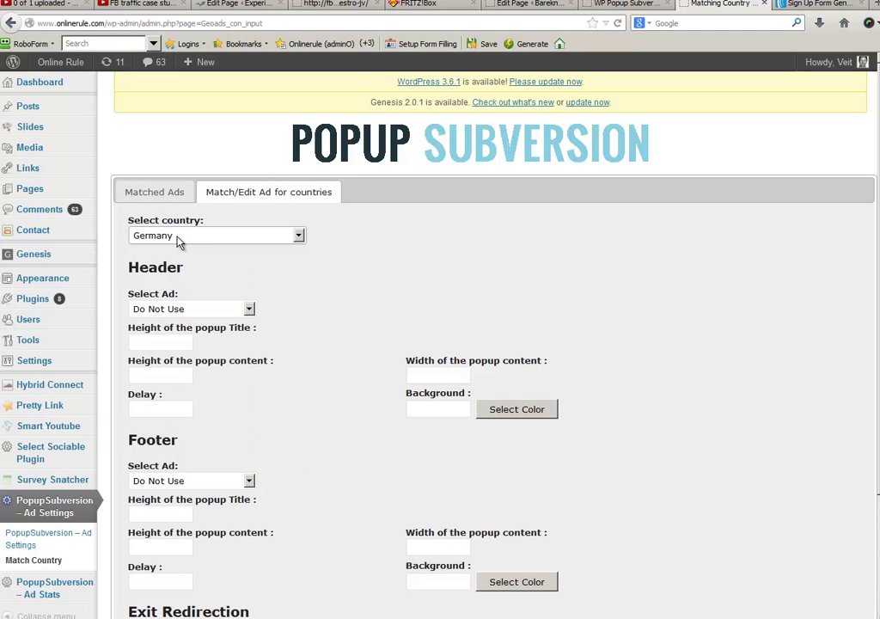
pyautogui.click(227, 308)
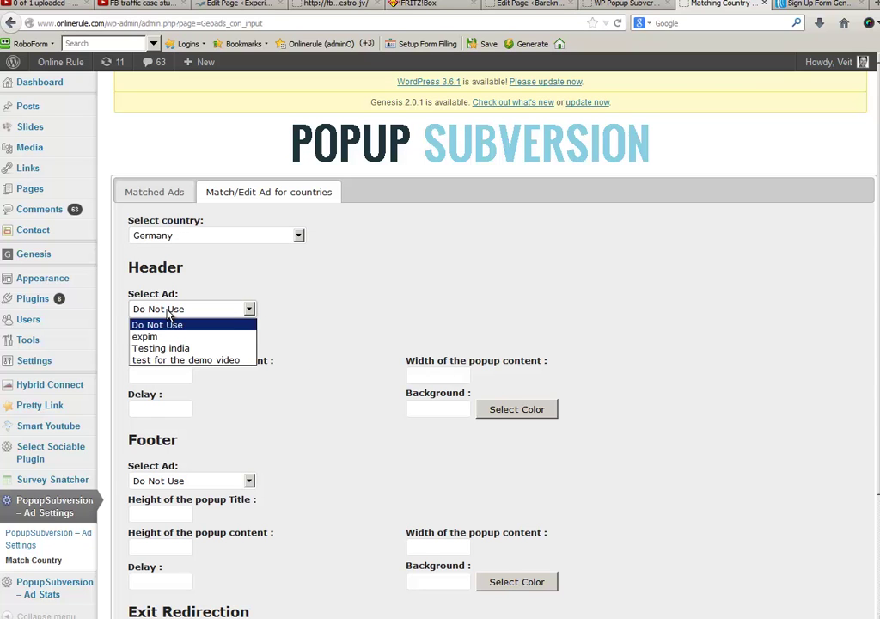
pyautogui.click(176, 359)
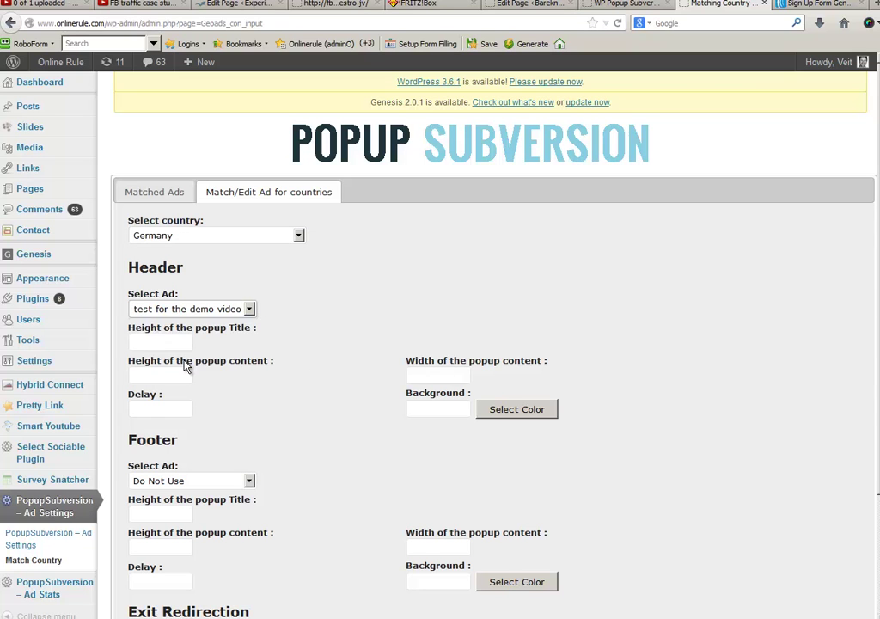
# - Set the header's popup title height to 35, content height and width to 500, delay to 3 and background to #FF00FF
pyautogui.click(176, 345)
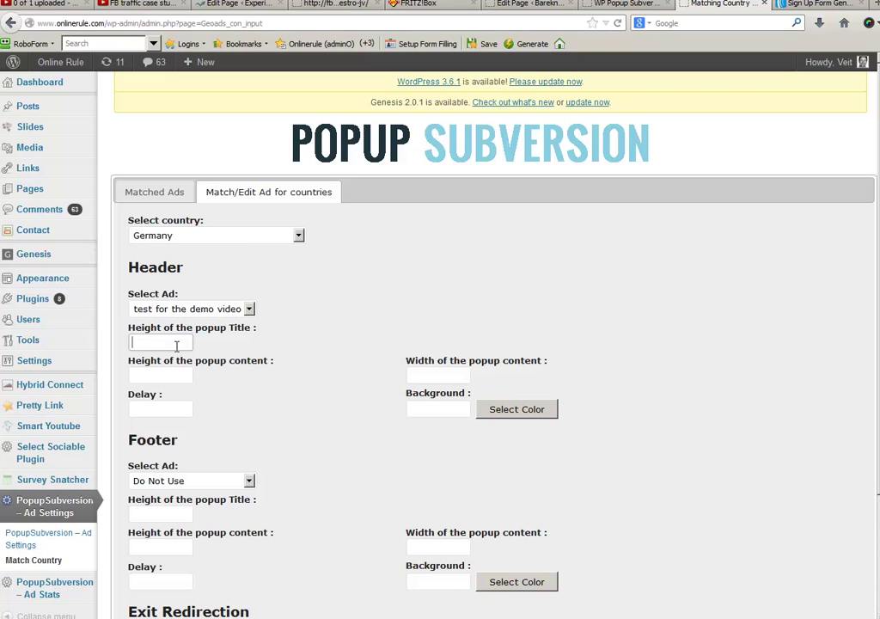
pyautogui.write('35')
pyautogui.click(156, 376)
pyautogui.write('500')
pyautogui.press('Tab')
pyautogui.write('500')
pyautogui.press('Tab')
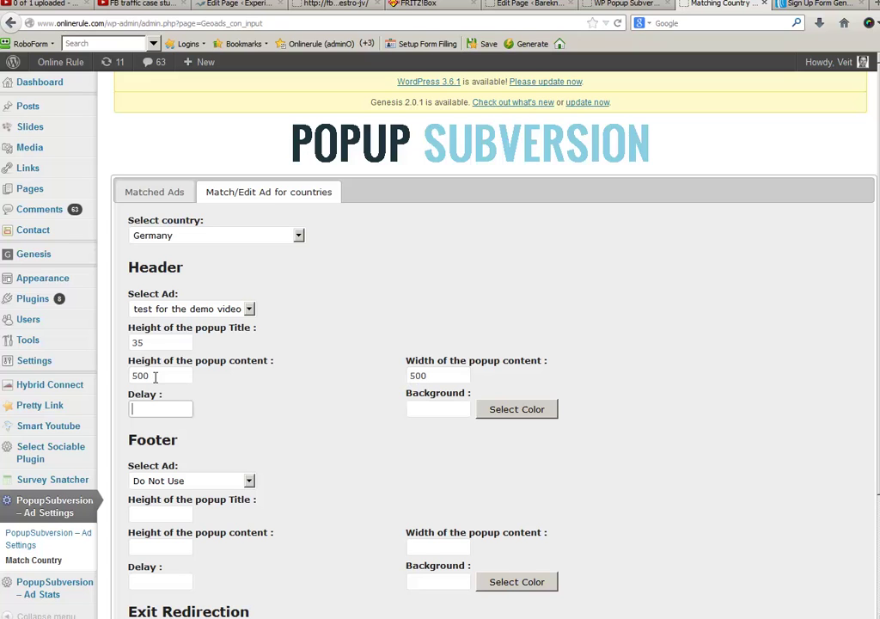
pyautogui.click(155, 375)
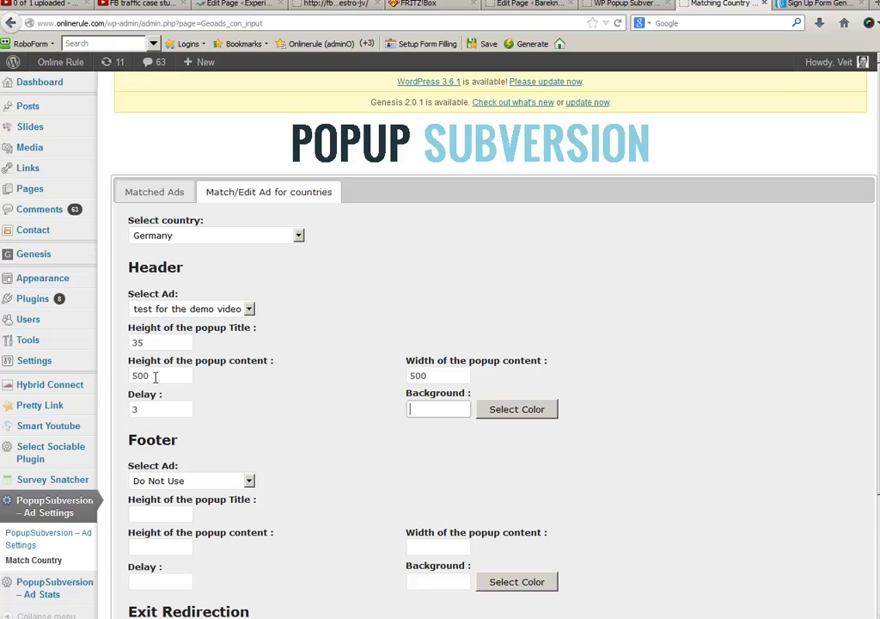
pyautogui.click(514, 410)
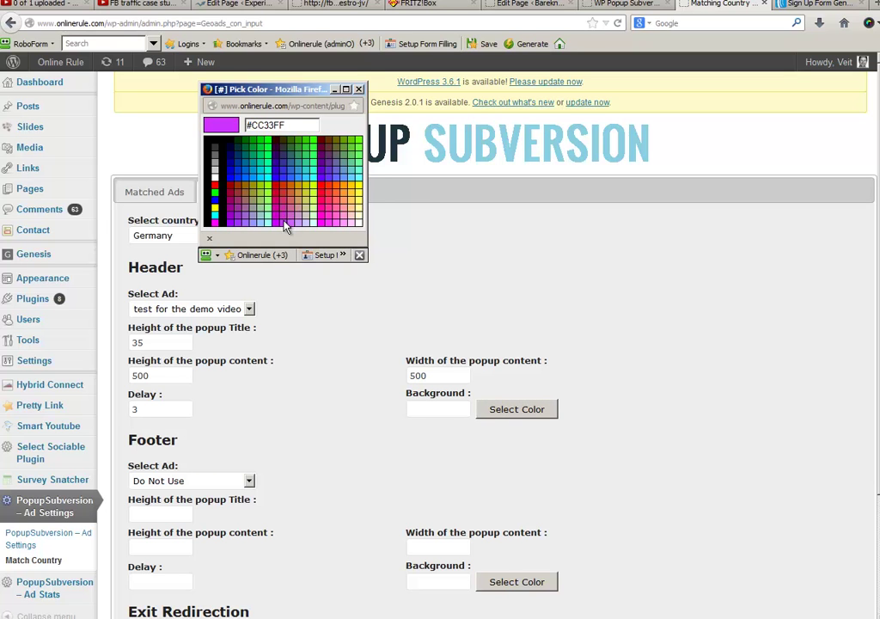
pyautogui.click(215, 222)
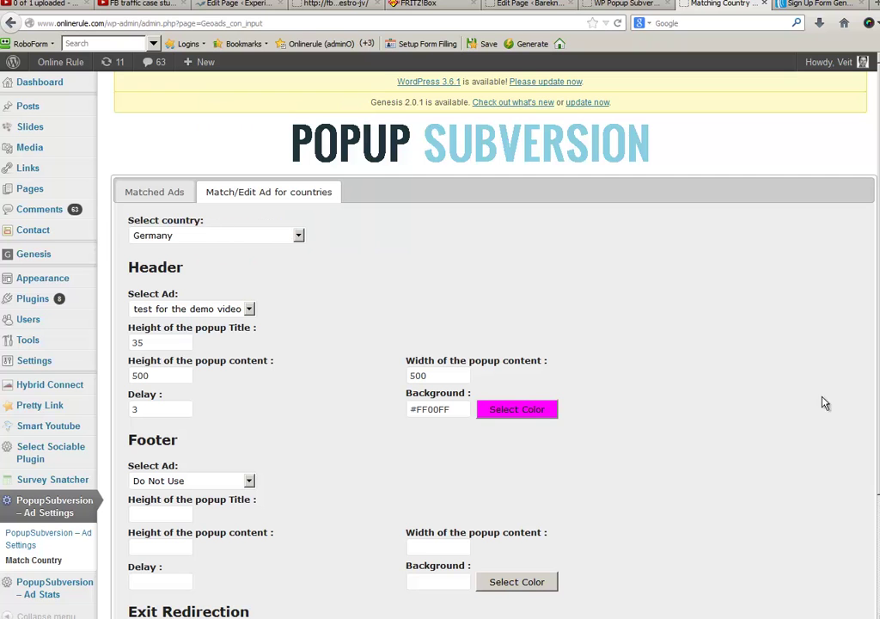
# - Set the exit redirection to Non-Active and save the country match for Germany
pyautogui.scroll(-3, 742, 403)
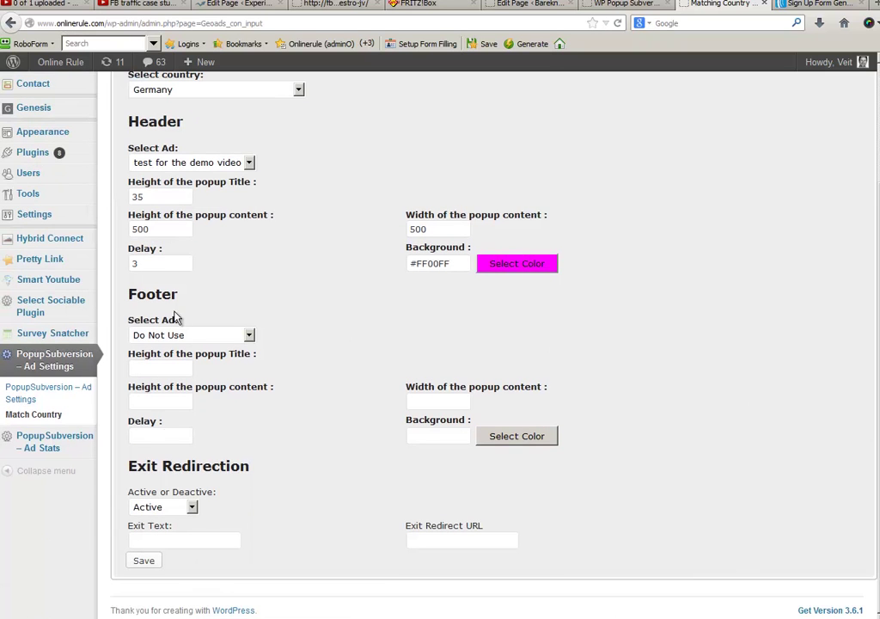
pyautogui.click(172, 508)
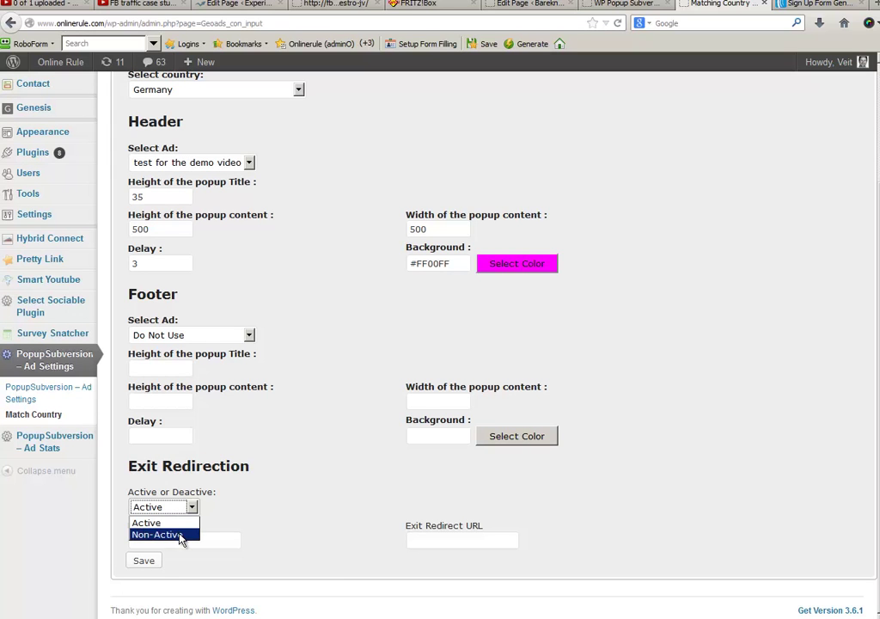
pyautogui.click(180, 535)
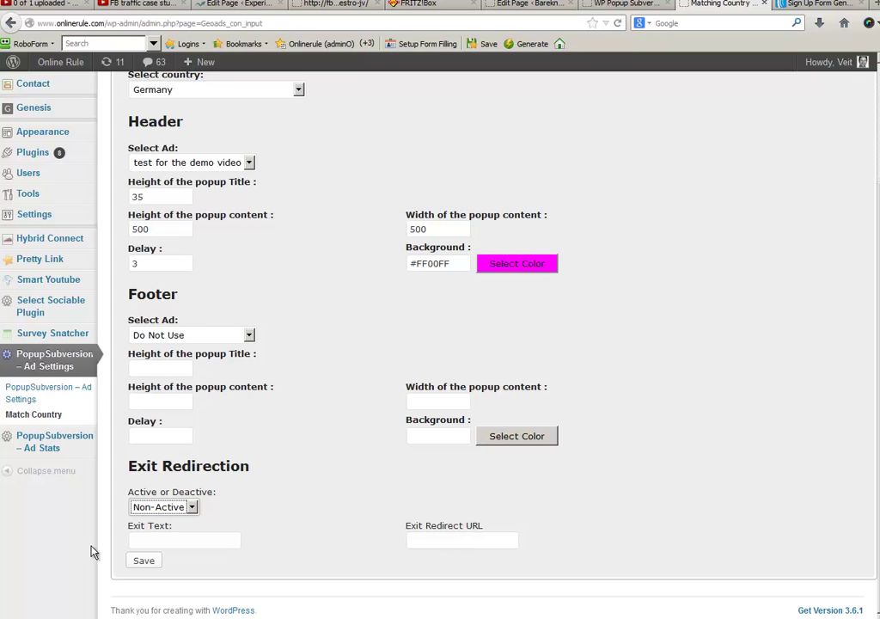
pyautogui.click(146, 559)
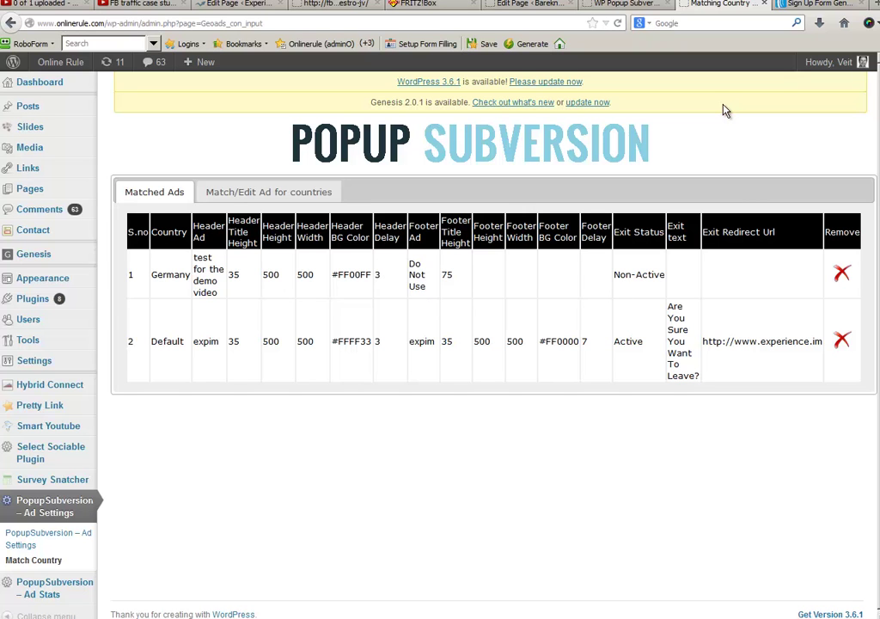
# - Load onlinerule.com in a new browser tab to check the header bar and popup on the live site
pyautogui.hotkey('ctrl', 't')
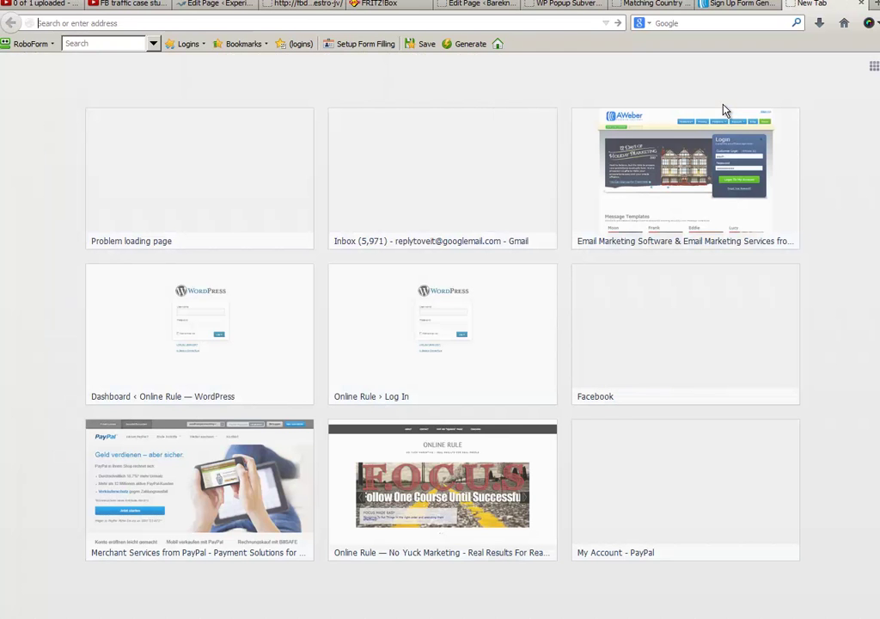
pyautogui.write('onlinerule.com')
pyautogui.press('Return')
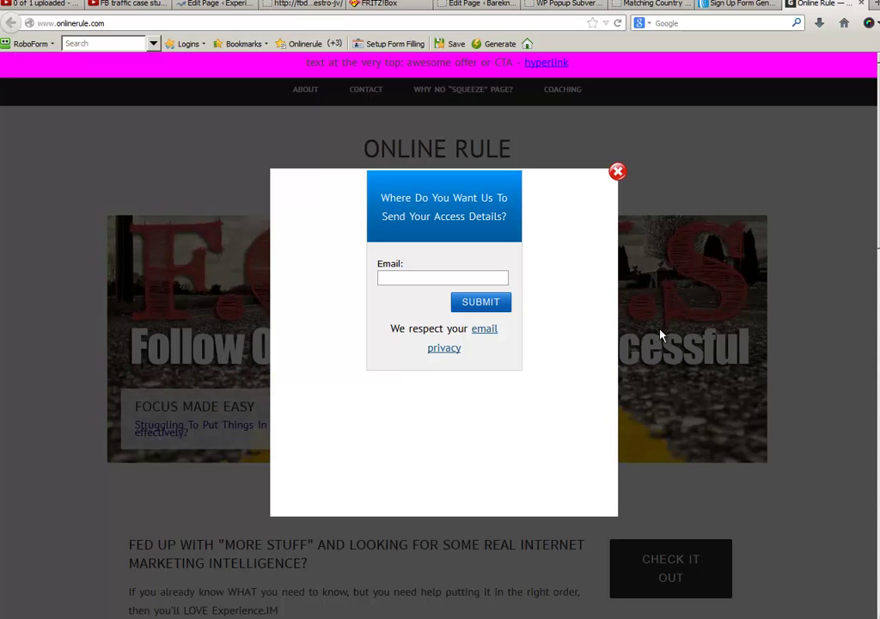
# - Measure the opt-in form inside the live popup with a Greenshot region capture and discard the screenshot unsaved
pyautogui.press('Print')
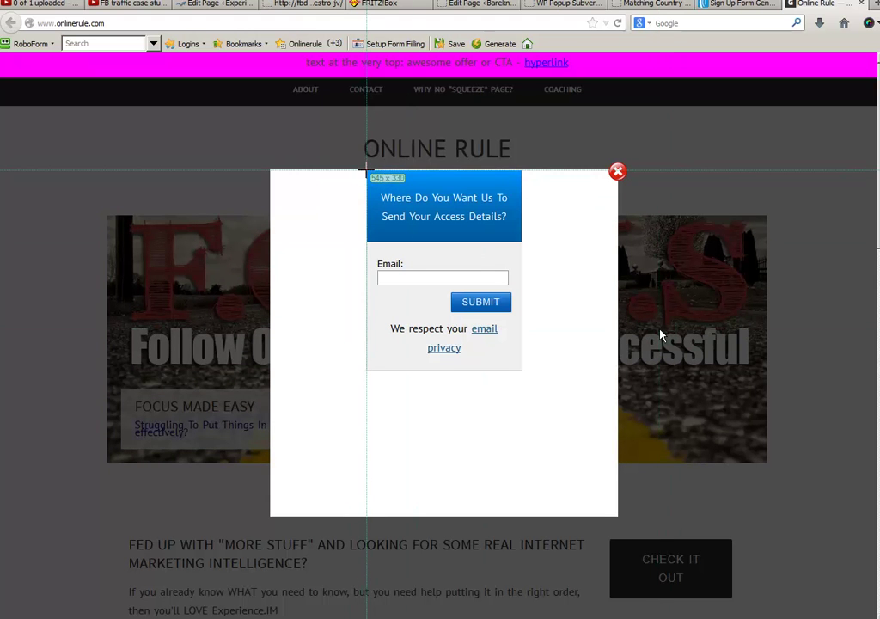
pyautogui.moveTo(366, 170); pyautogui.dragTo(522, 370)
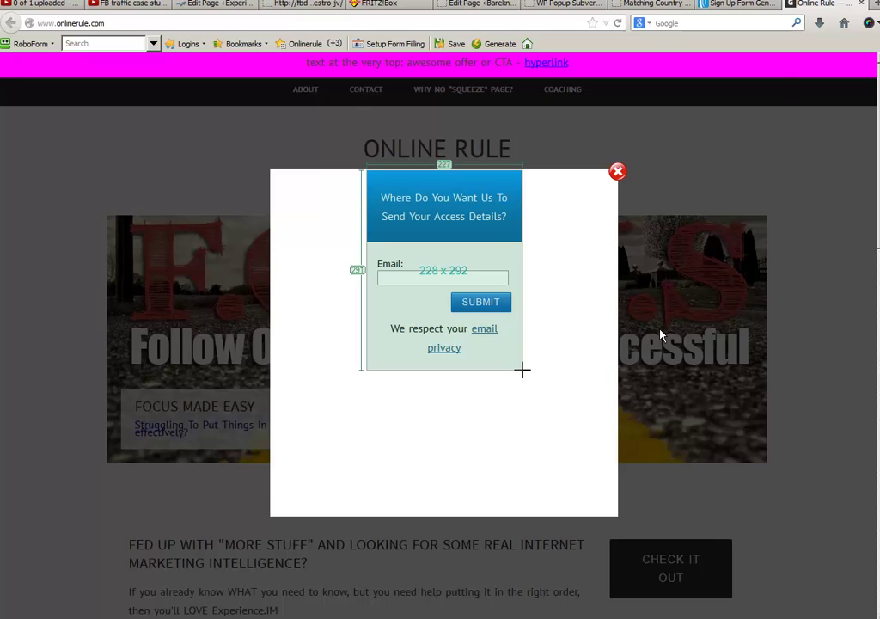
pyautogui.moveTo(523, 369); pyautogui.dragTo(523, 370)
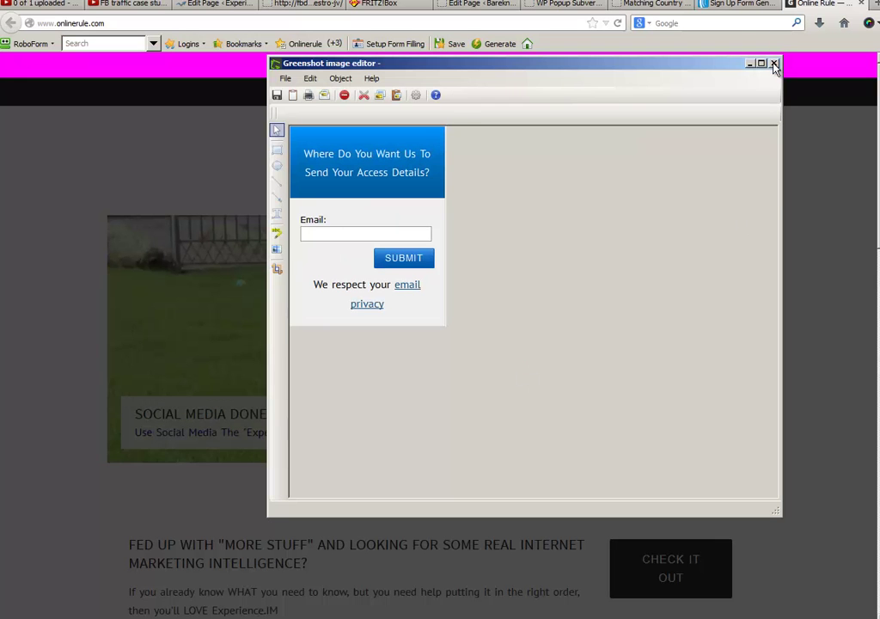
pyautogui.click(773, 63)
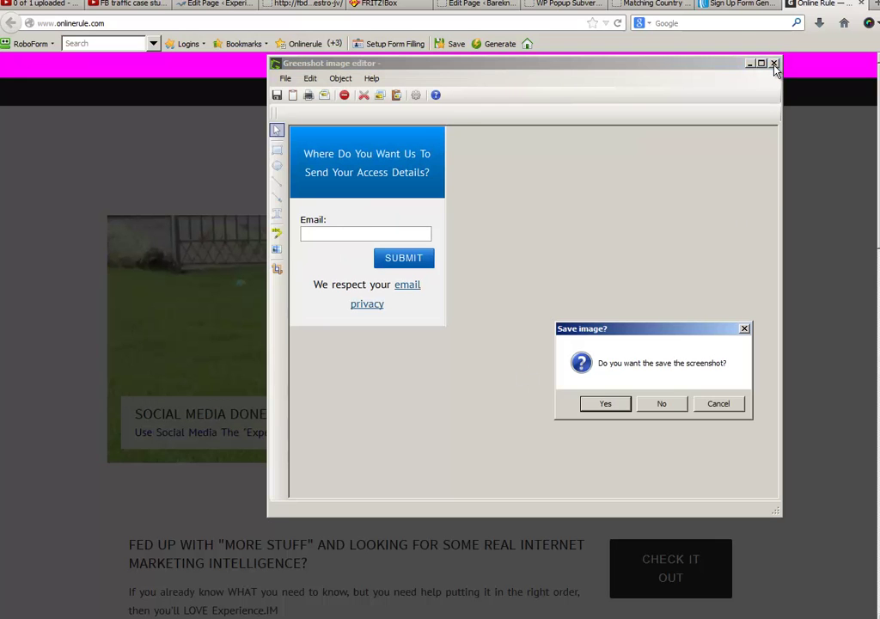
pyautogui.click(663, 404)
# - Return to the plugin's country matching page in WordPress and load the existing match for Germany for editing
pyautogui.click(662, 7)
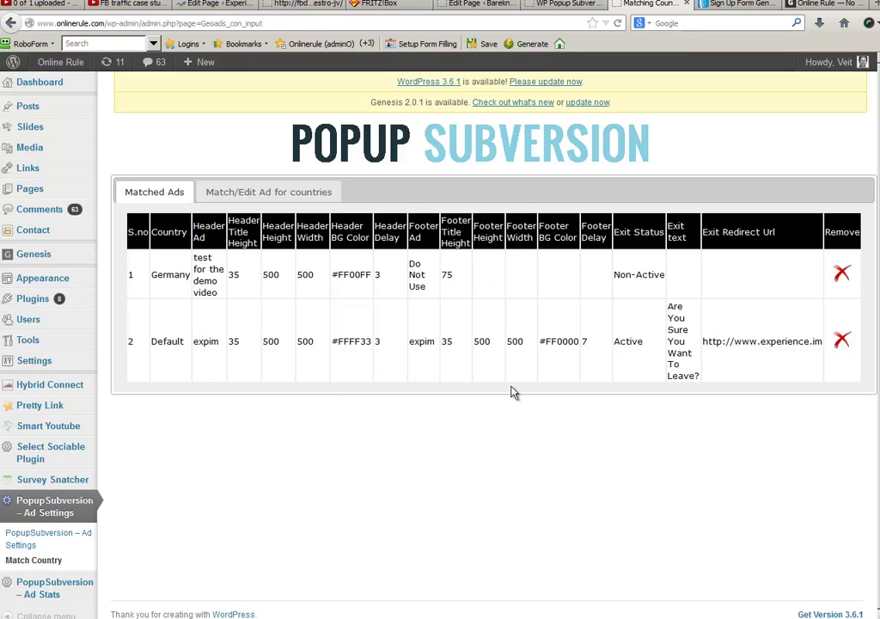
pyautogui.click(245, 191)
pyautogui.click(169, 244)
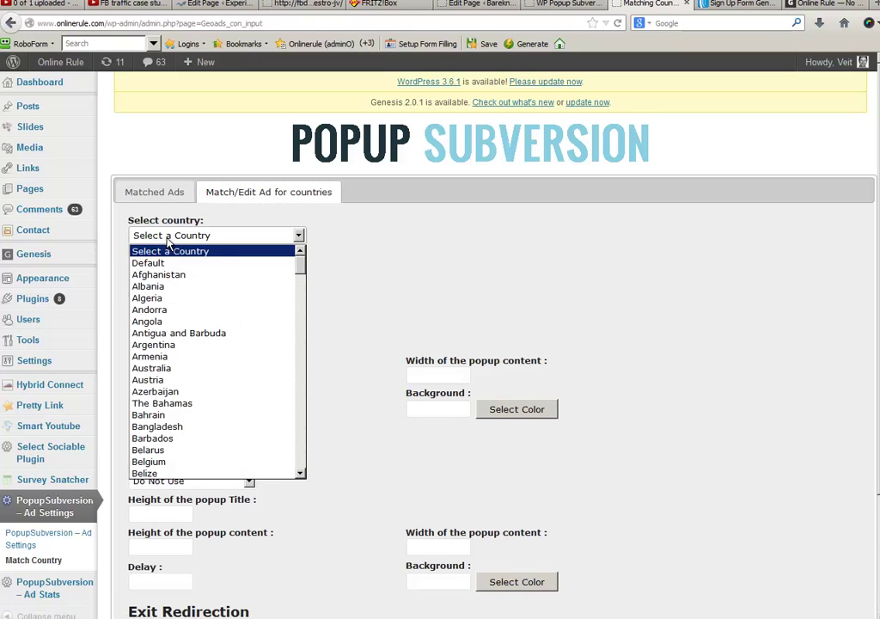
pyautogui.press('g')
pyautogui.press('e')
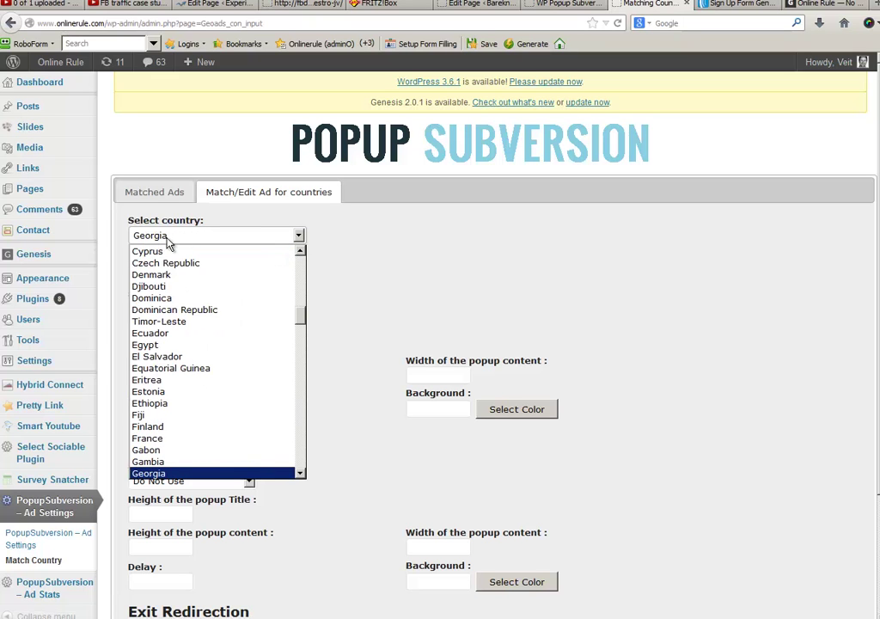
pyautogui.press('r')
pyautogui.press('Return')
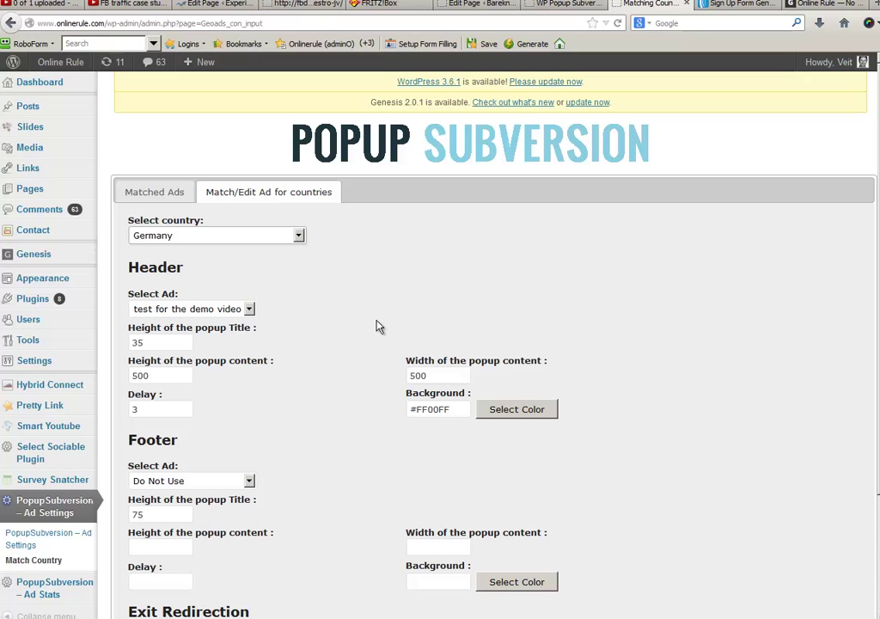
# - Set the header popup's content height to 292 and its content width to 227
pyautogui.doubleClick(158, 376)
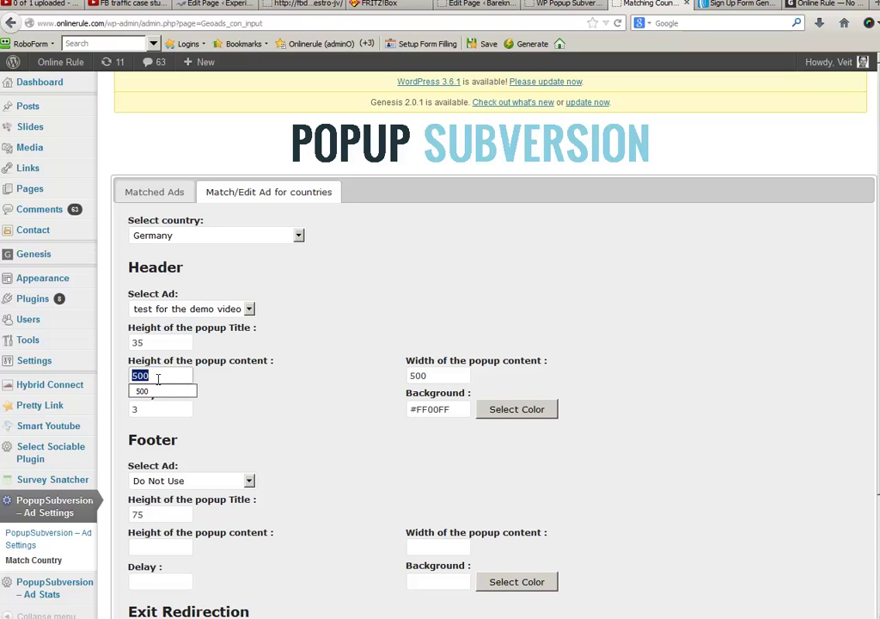
pyautogui.write('227')
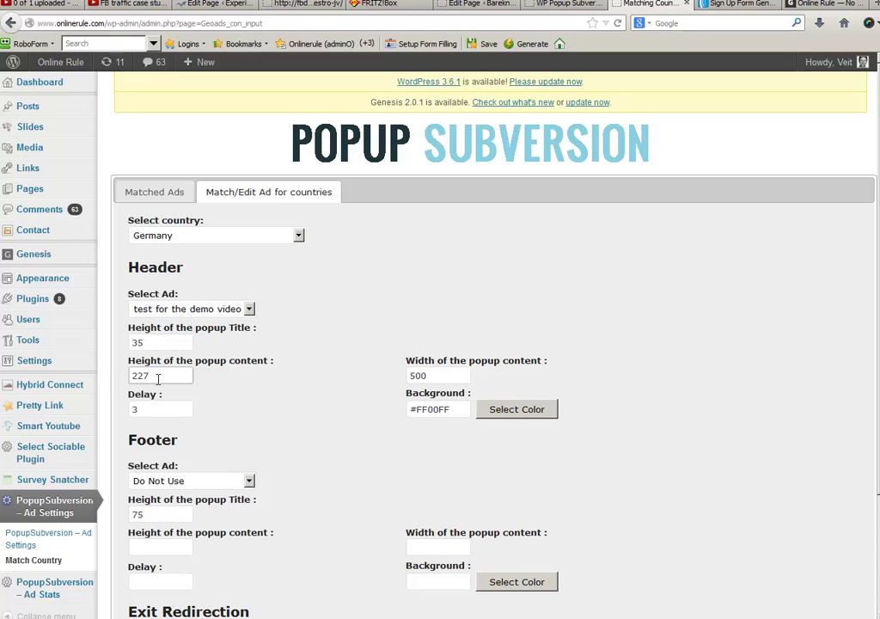
pyautogui.press('Tab')
pyautogui.write('292')
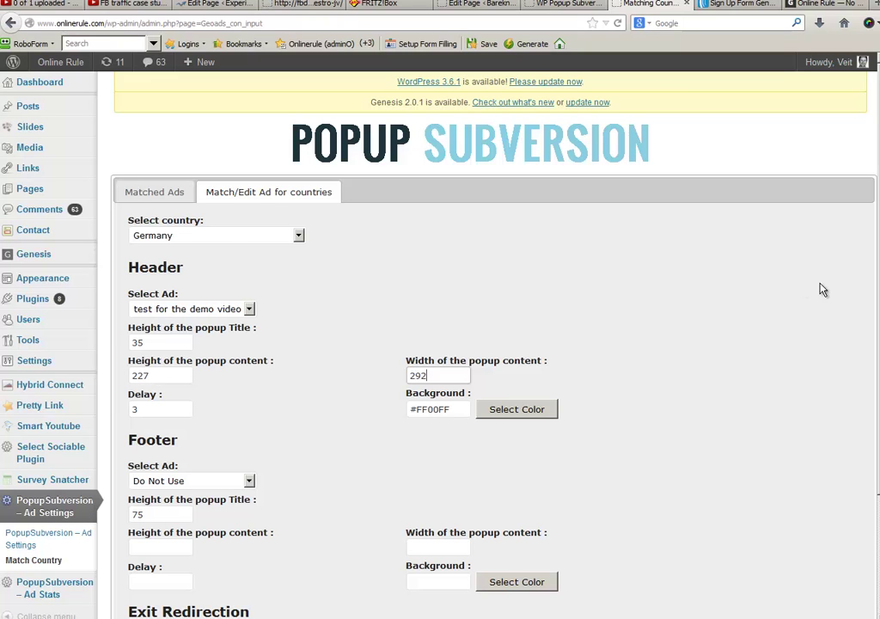
pyautogui.press('BackSpace')
pyautogui.press('BackSpace')
pyautogui.write('27')
pyautogui.doubleClick(159, 375)
pyautogui.write('2')
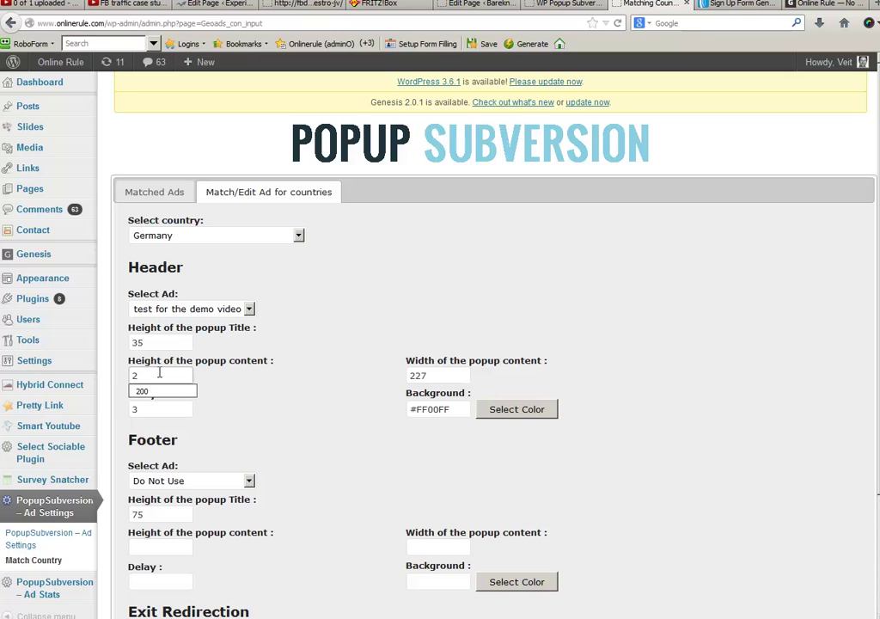
pyautogui.write('92')
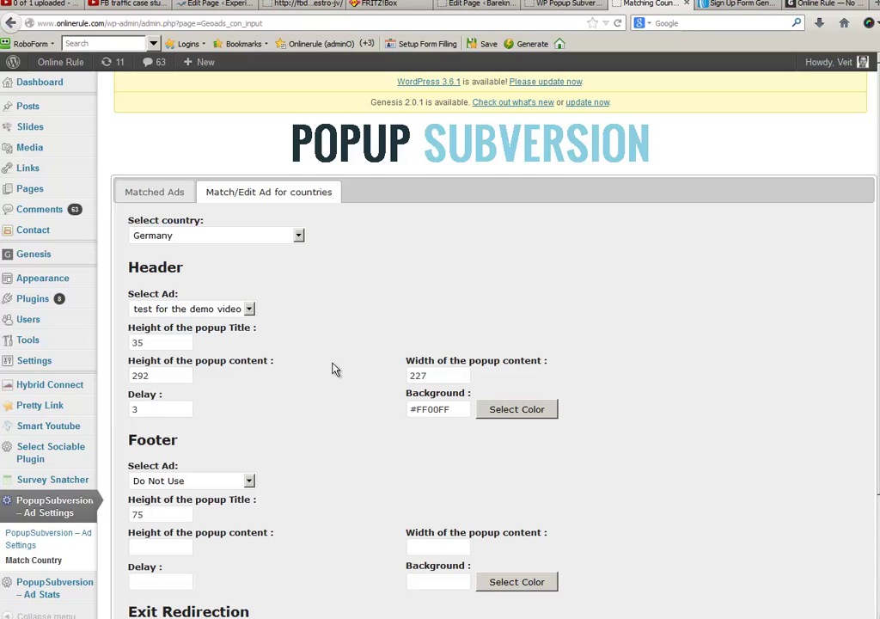
# - Save the Germany match and reload the live onlinerule.com page to check the resized popup
pyautogui.scroll(-3, 335, 370)
pyautogui.click(145, 562)
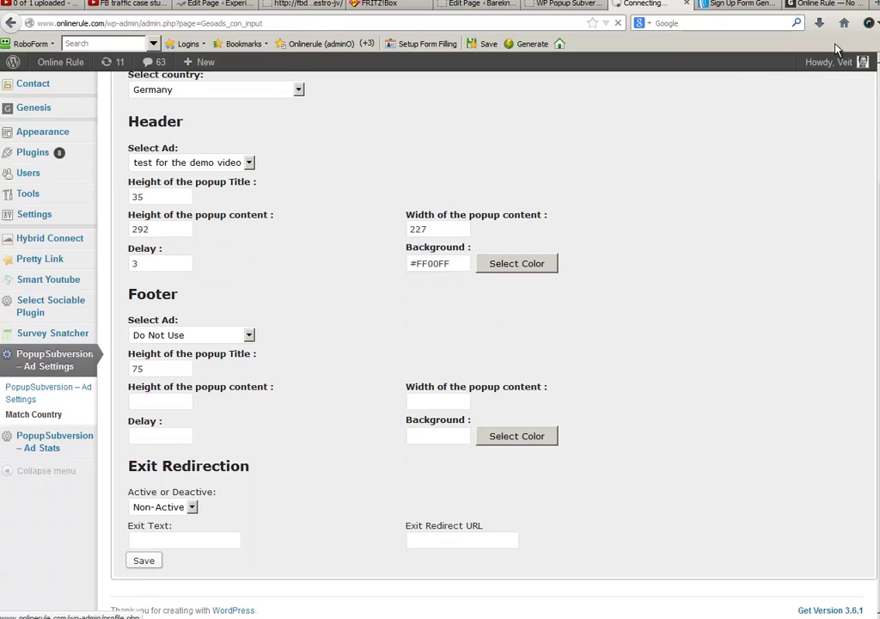
pyautogui.click(822, 7)
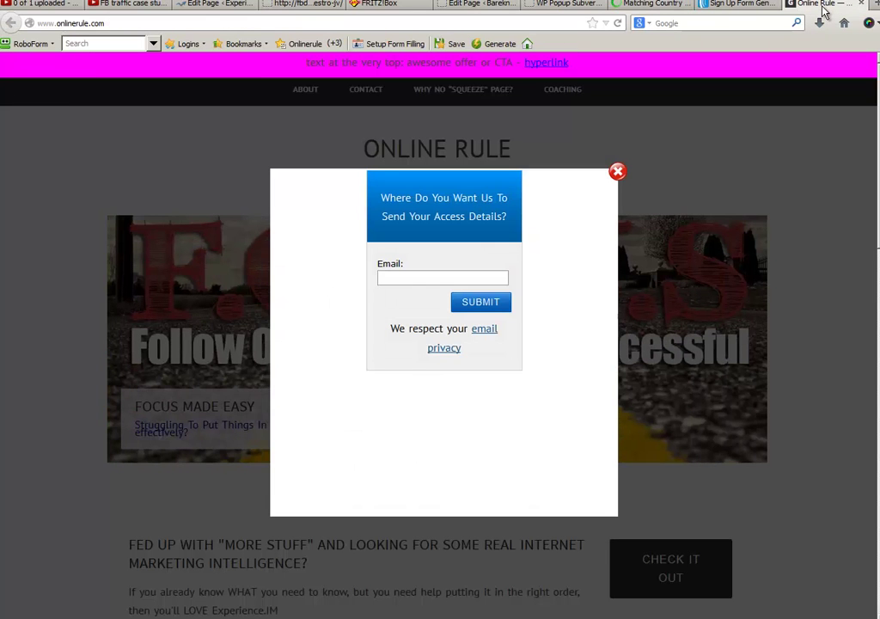
pyautogui.press('F5')
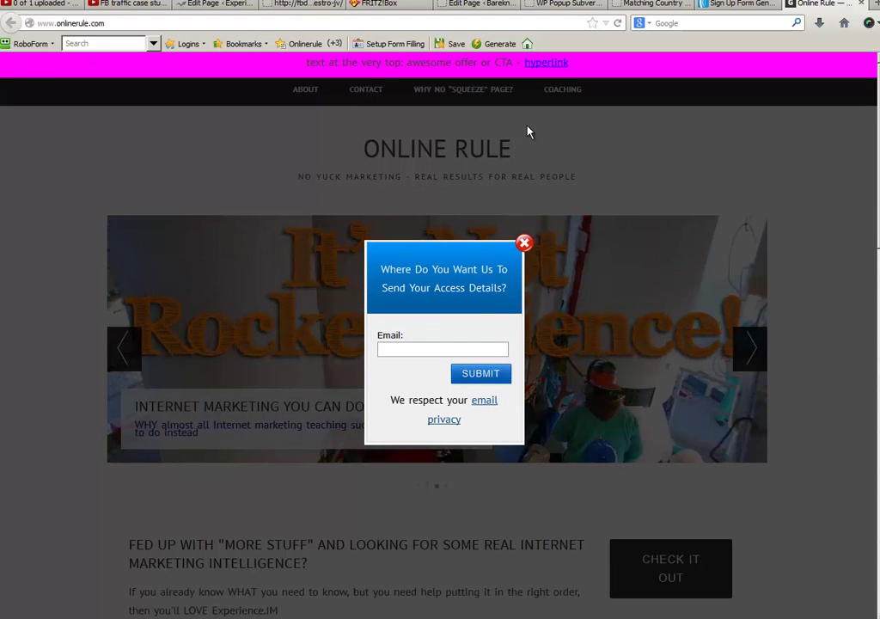
# - Go back to the PopupSubversion ad settings and view the blank new ad form down to the popup content editor
pyautogui.click(665, 7)
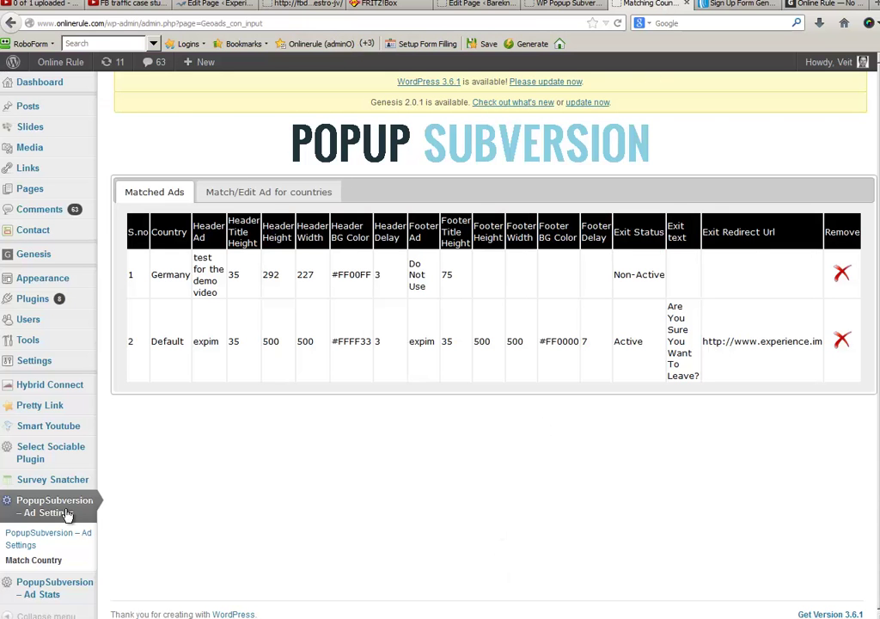
pyautogui.click(30, 510)
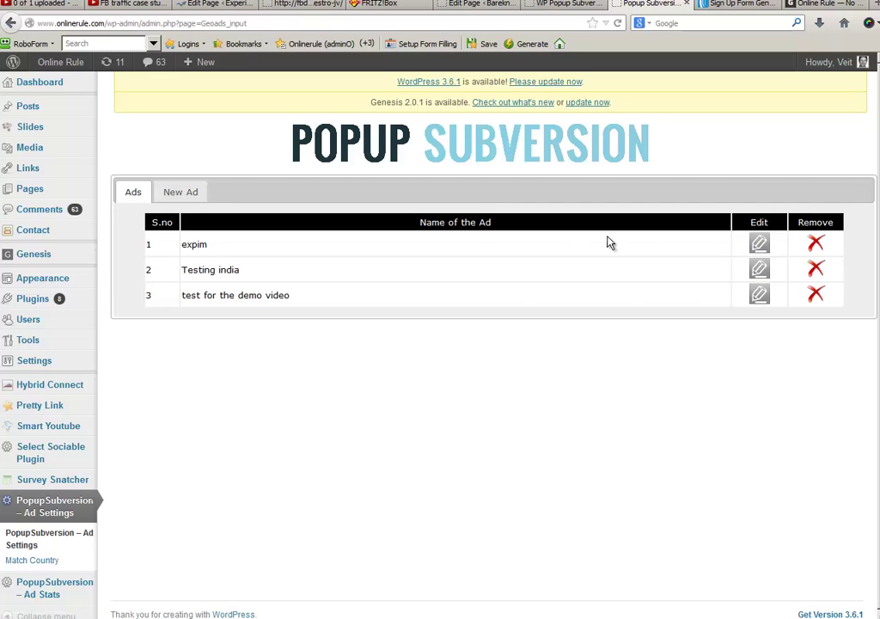
pyautogui.click(177, 192)
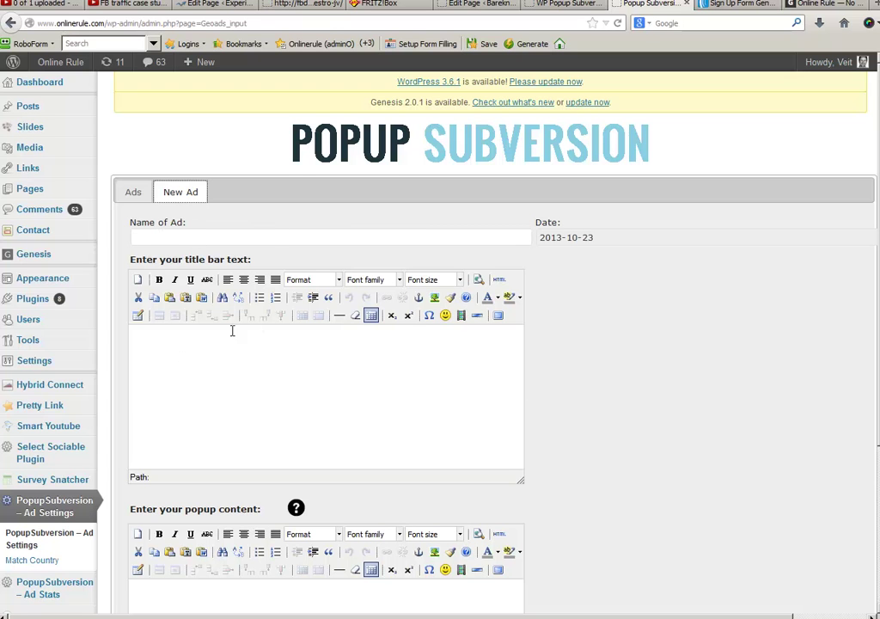
pyautogui.scroll(-3, 601, 410)
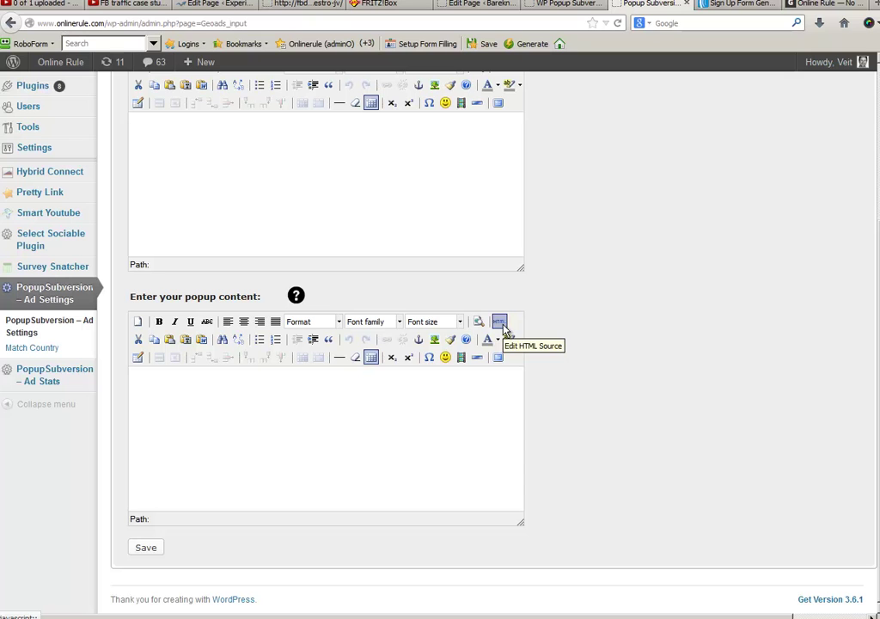
# - Examine the advanced image options for the popup content, including the alternative image swap, and cancel without inserting an image
pyautogui.click(434, 340)
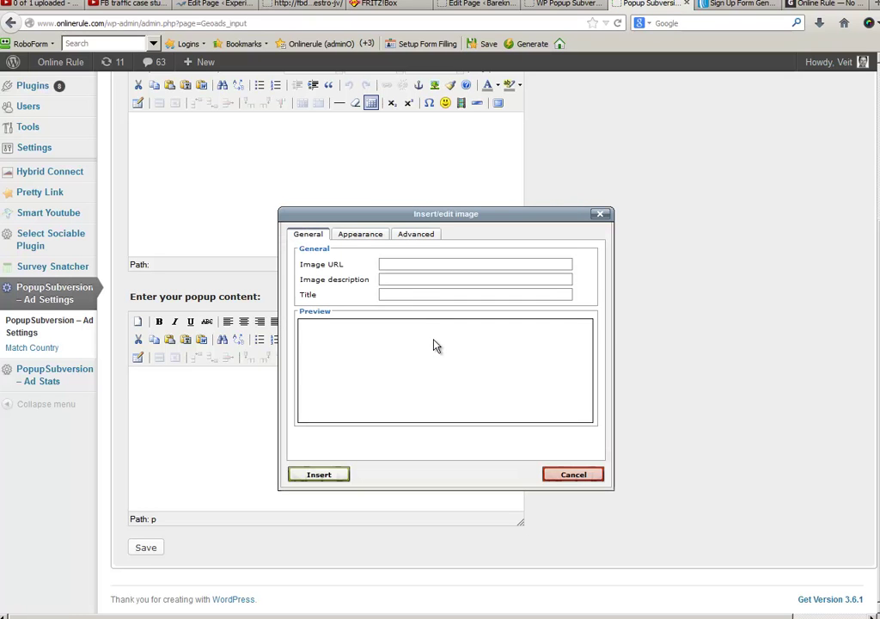
pyautogui.click(419, 239)
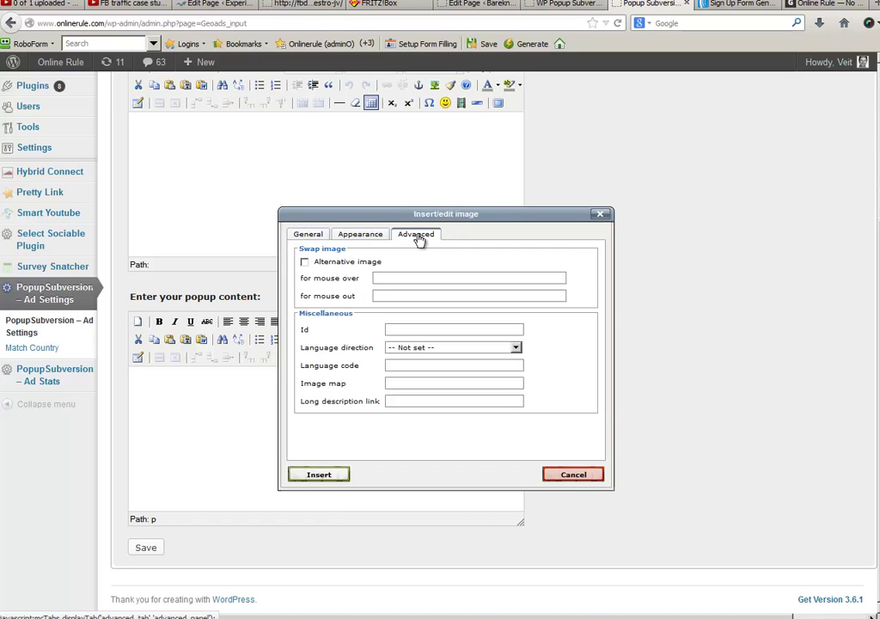
pyautogui.click(305, 261)
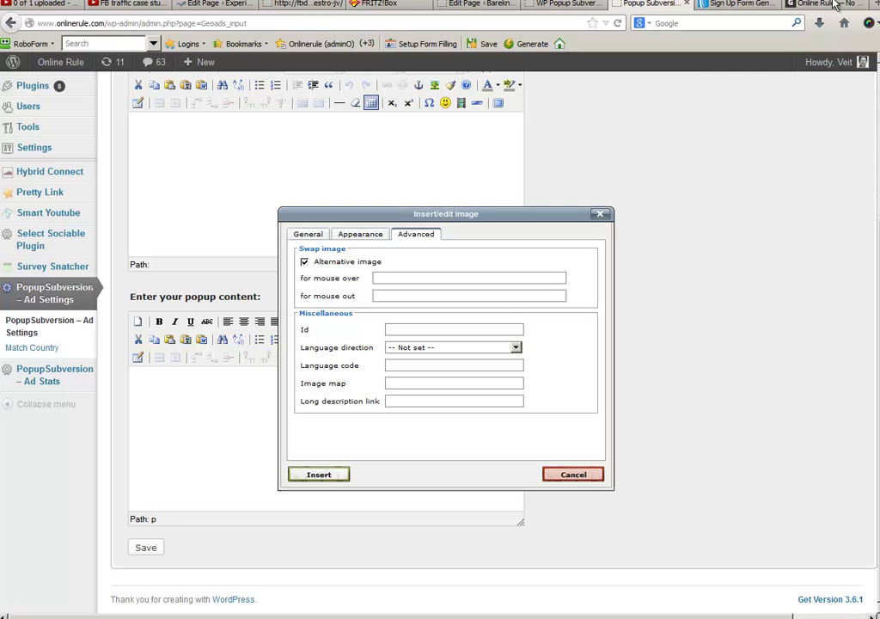
pyautogui.click(586, 473)
# - Leave the new ad form for the list of ads and open the Match Country page
pyautogui.scroll(4, 492, 367)
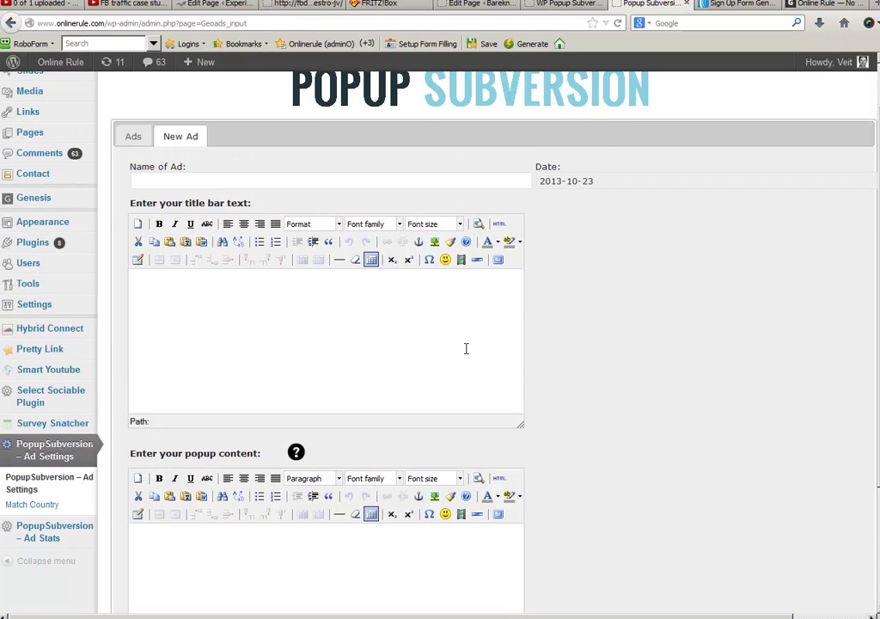
pyautogui.click(135, 138)
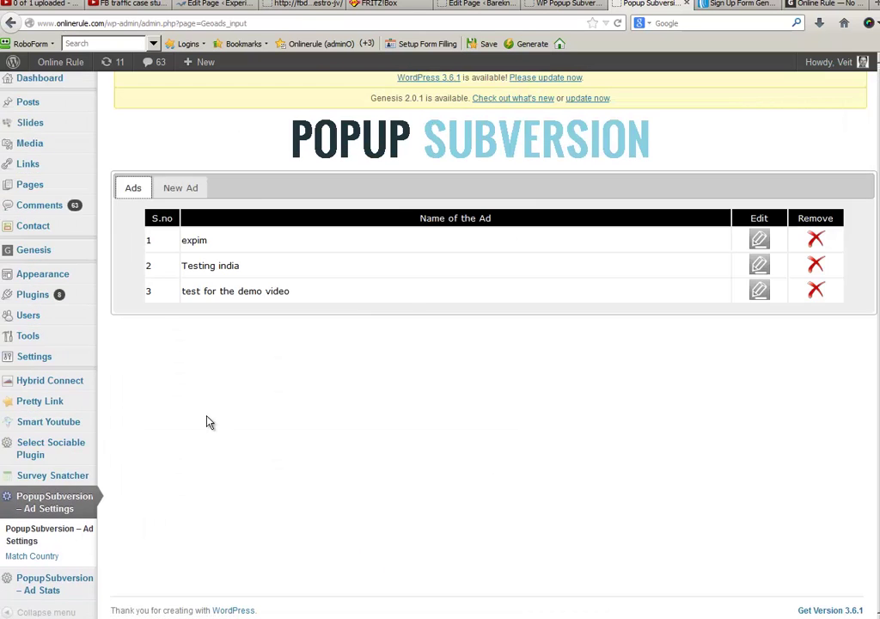
pyautogui.click(62, 559)
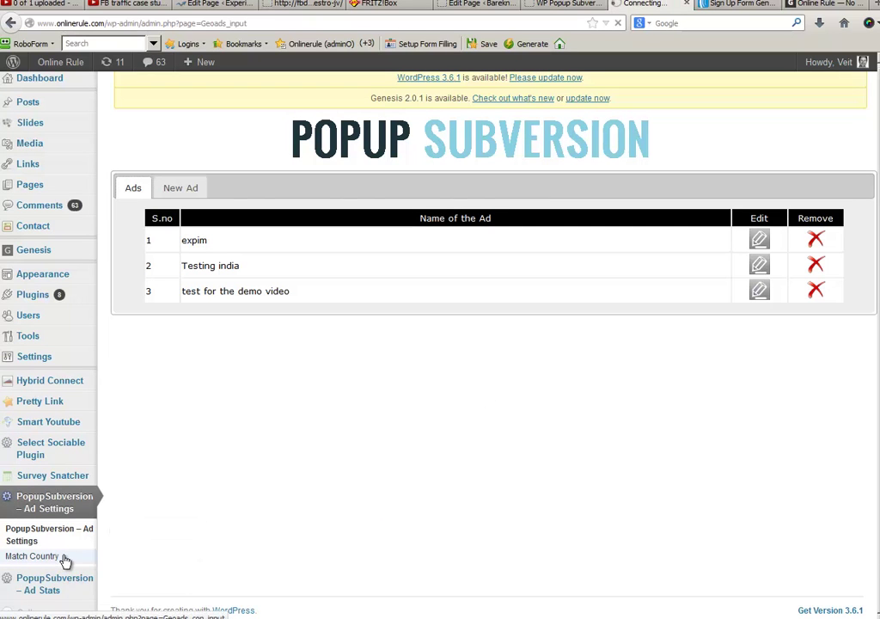